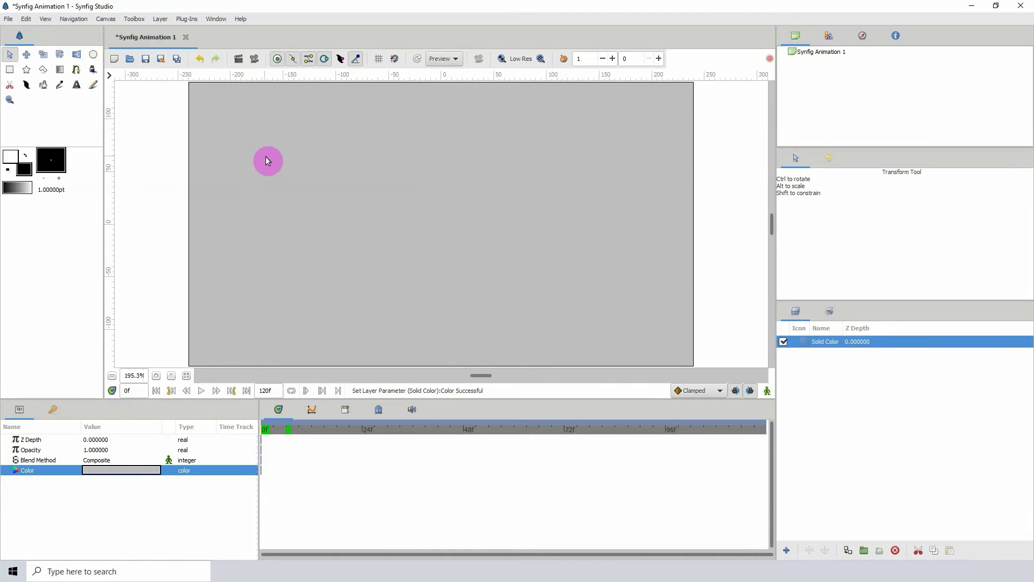
- Draw a black circle, Circle004, on the canvas's left side and select its origin
click(92, 59)
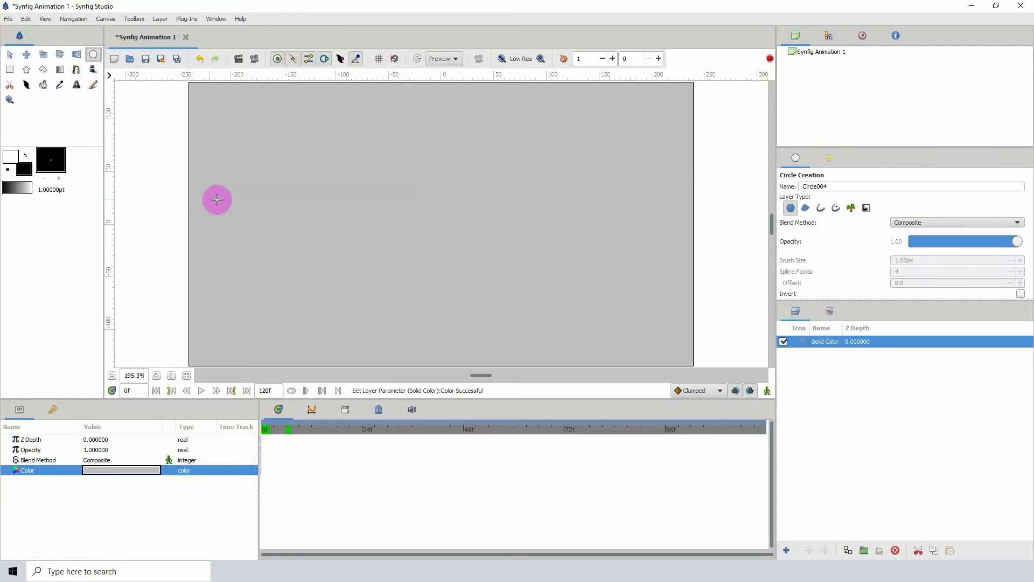
drag(259, 221, 290, 257)
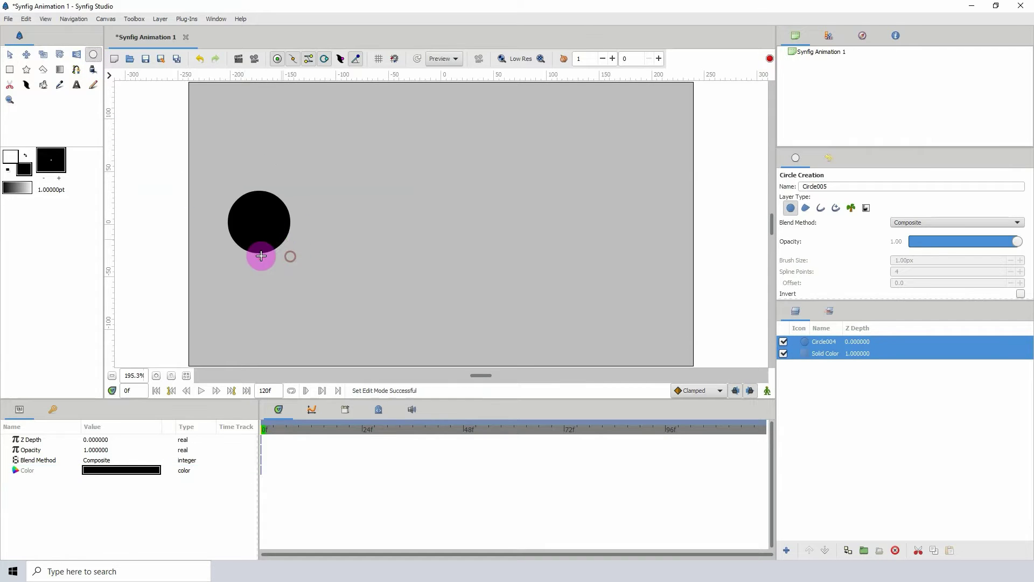
click(916, 342)
key(alt+a)
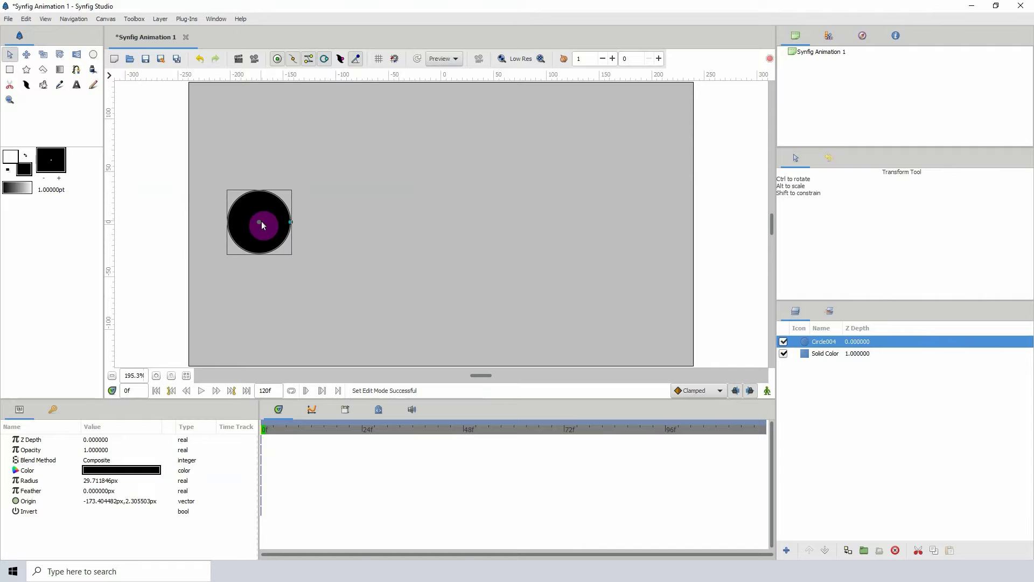
click(259, 223)
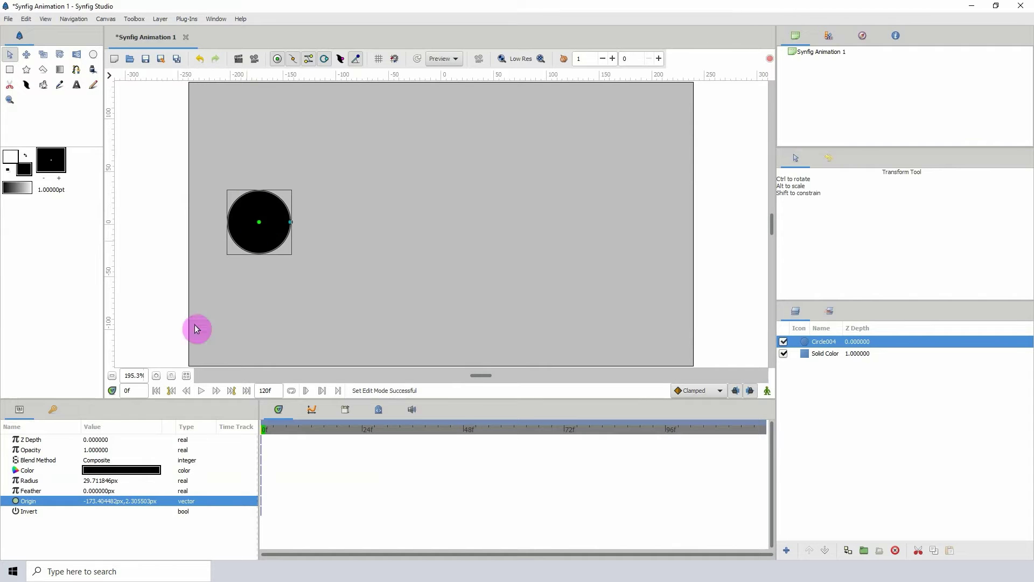
- Convert Circle004's Origin parameter into a Time Loop
right_click(48, 505)
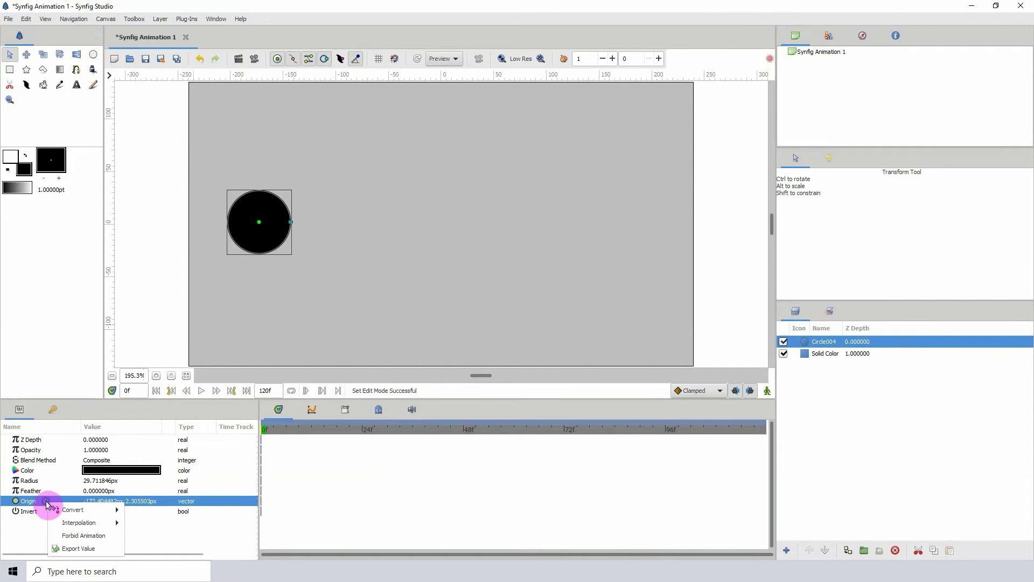
mouse_move(75, 509)
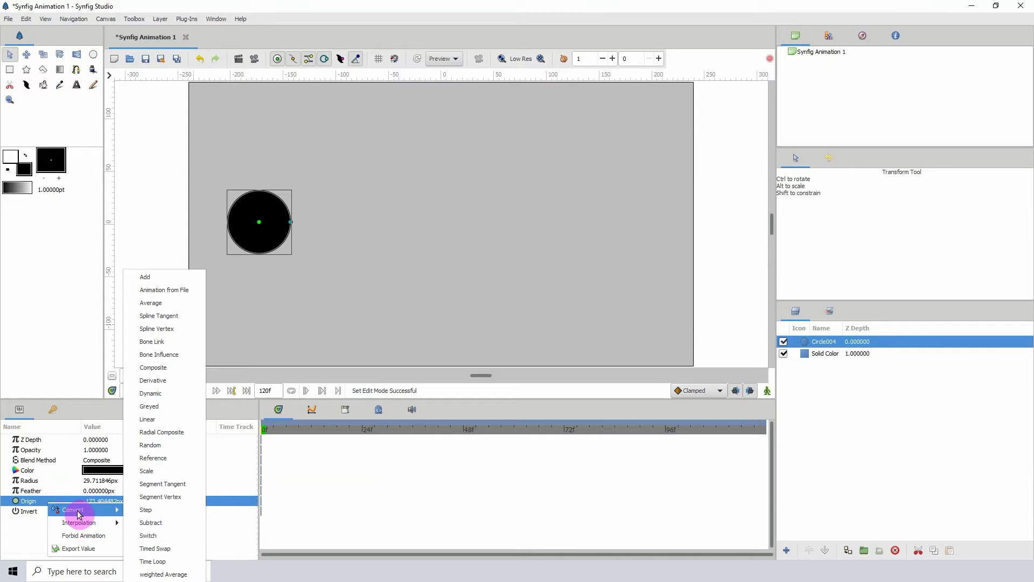
click(165, 566)
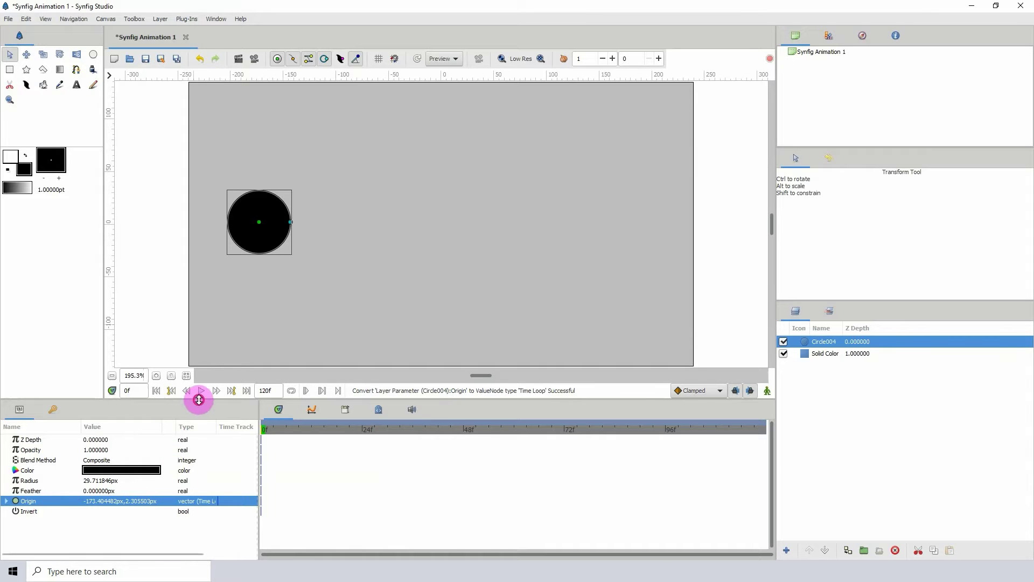
- Expand Origin to show Link, Link Time, Local Time and Duration, then select Duration
drag(199, 397, 201, 374)
click(6, 481)
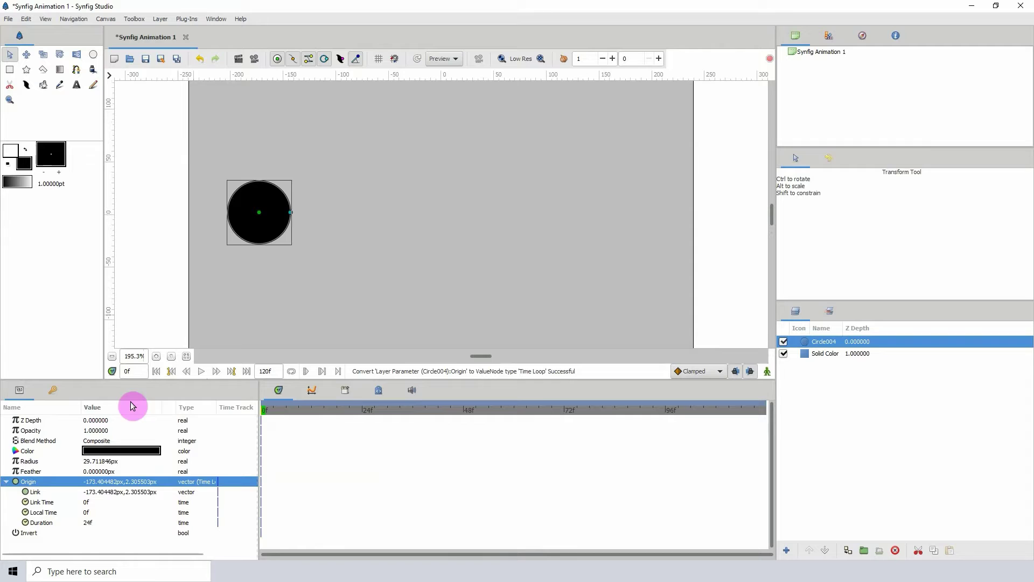
drag(132, 380, 134, 364)
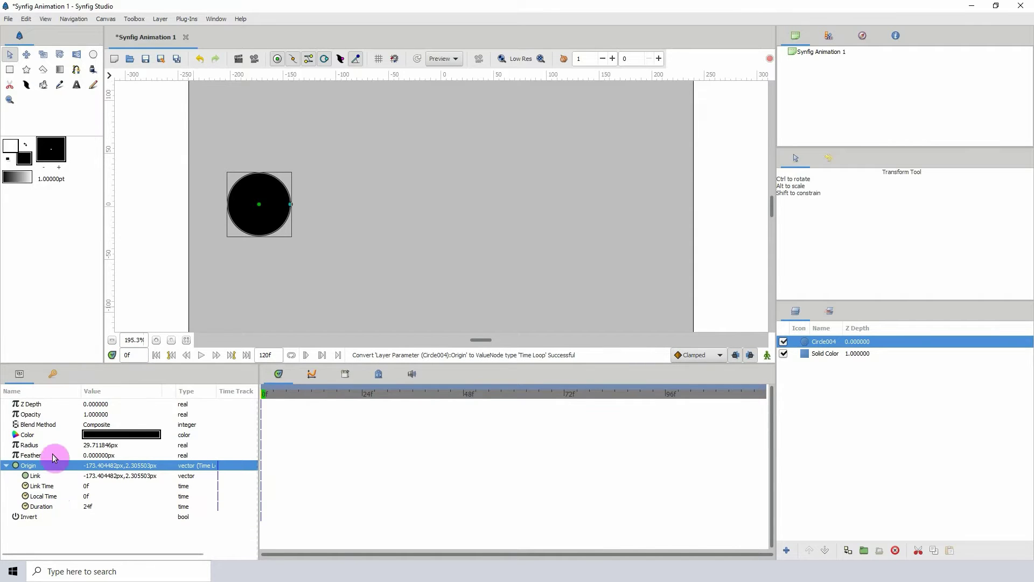
click(39, 476)
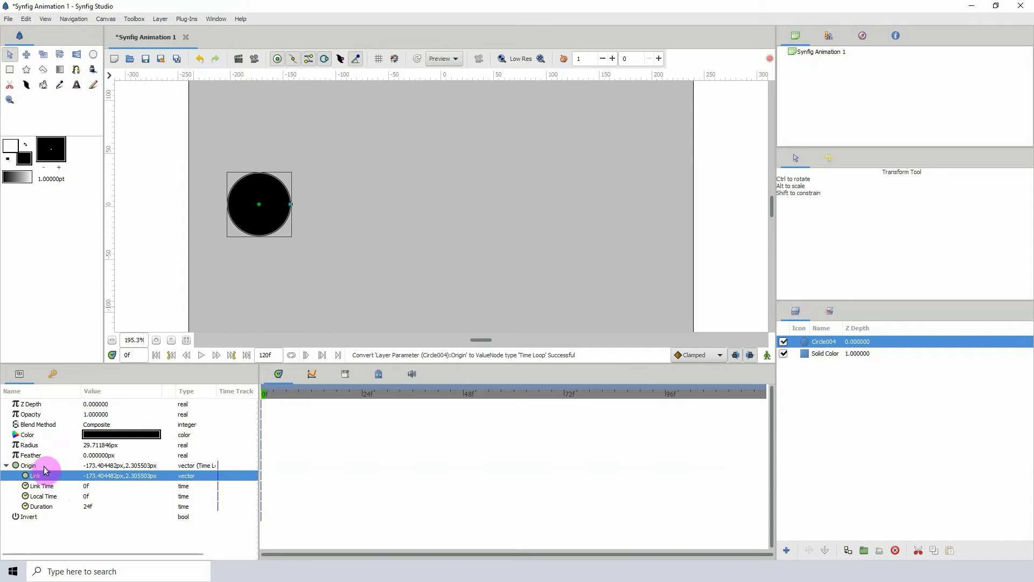
key(Up)
click(43, 478)
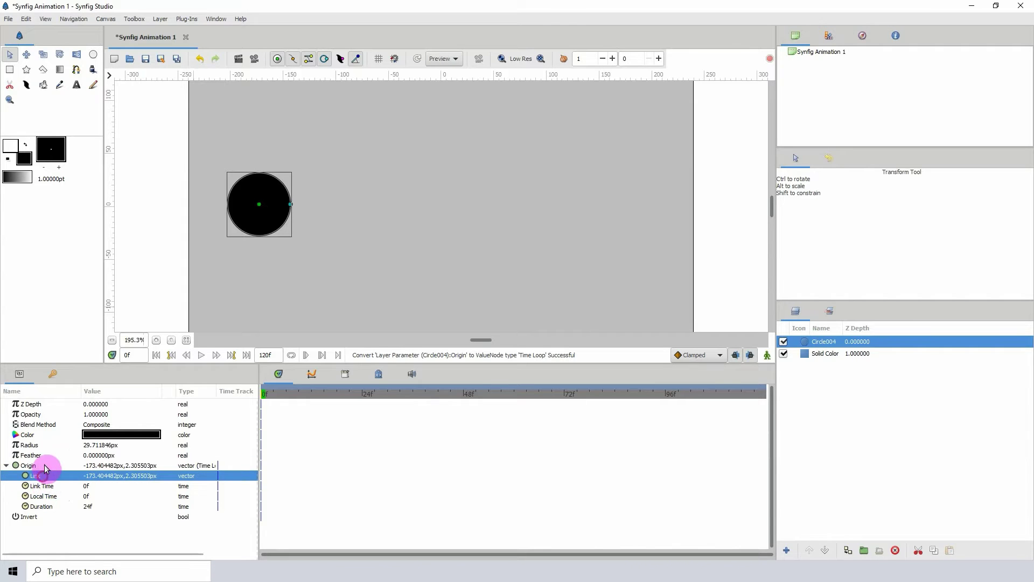
click(41, 509)
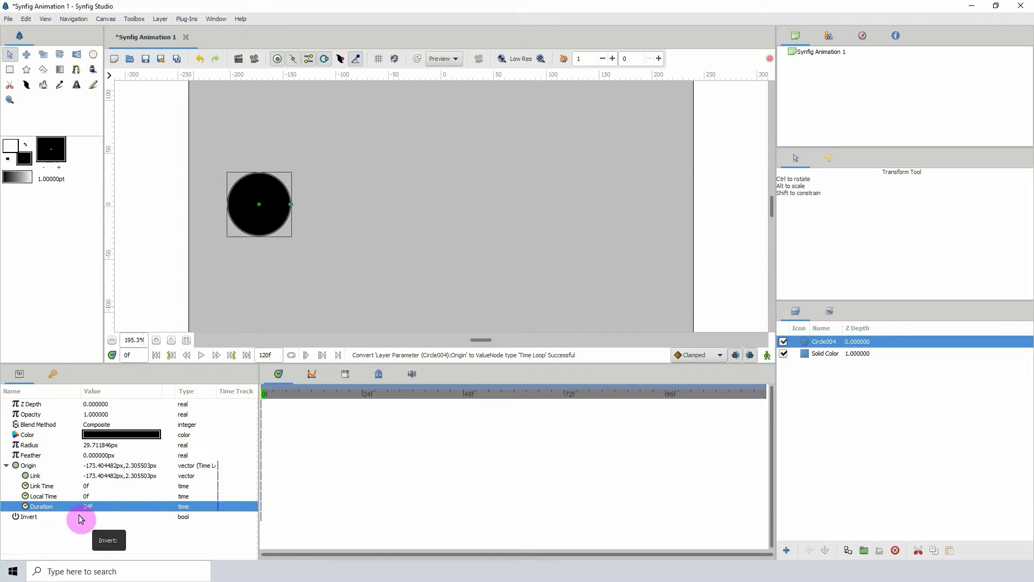
- Turn on animation mode and move the circle's origin slightly lower near frame 0
click(767, 355)
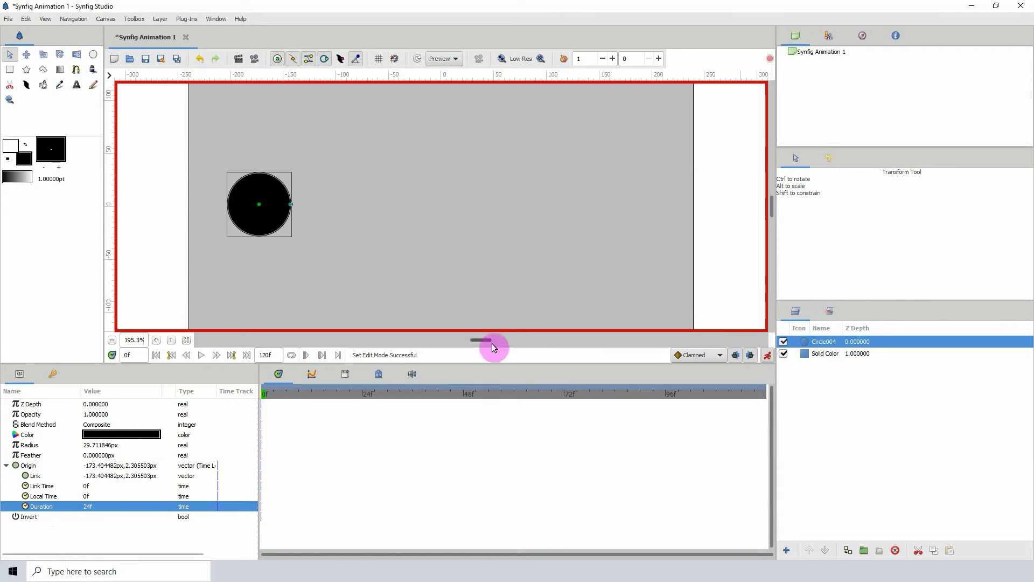
drag(492, 344, 431, 369)
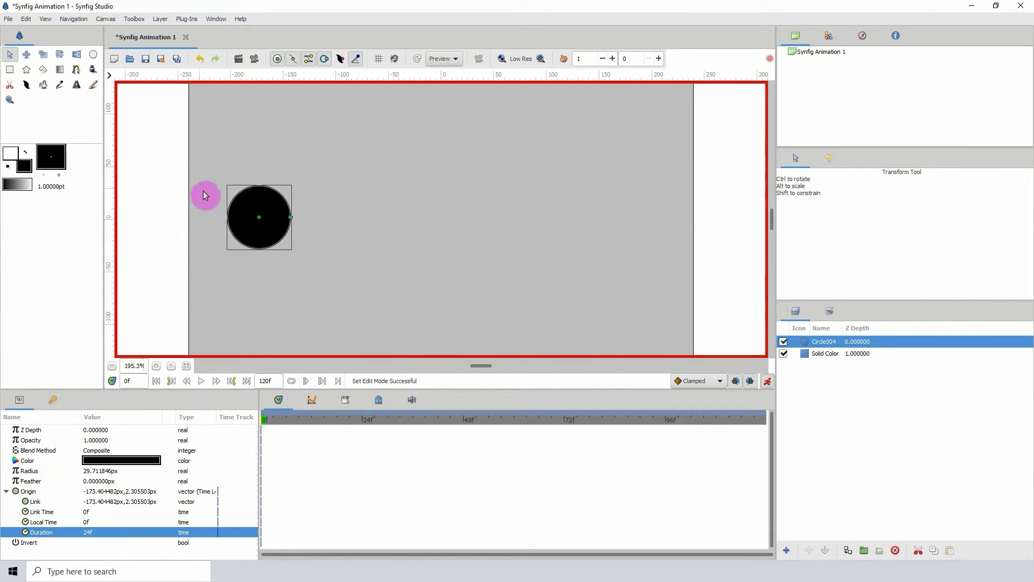
click(50, 398)
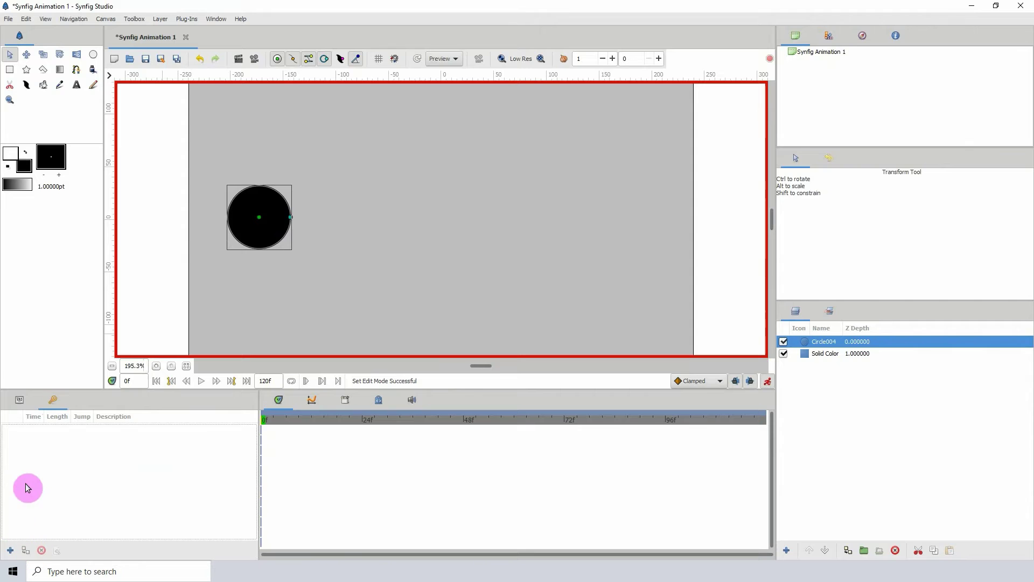
click(25, 400)
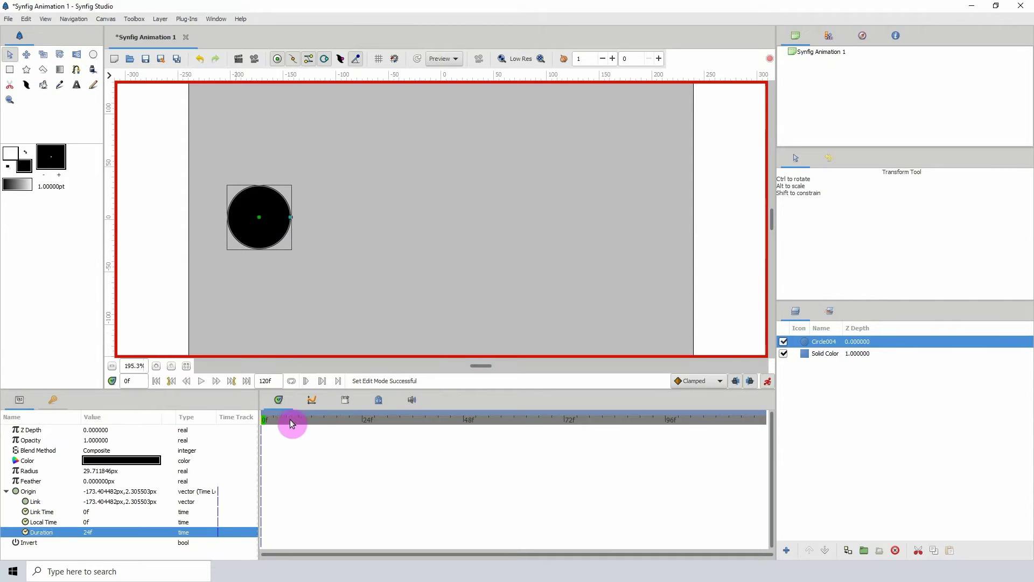
drag(290, 419, 268, 419)
drag(259, 218, 256, 238)
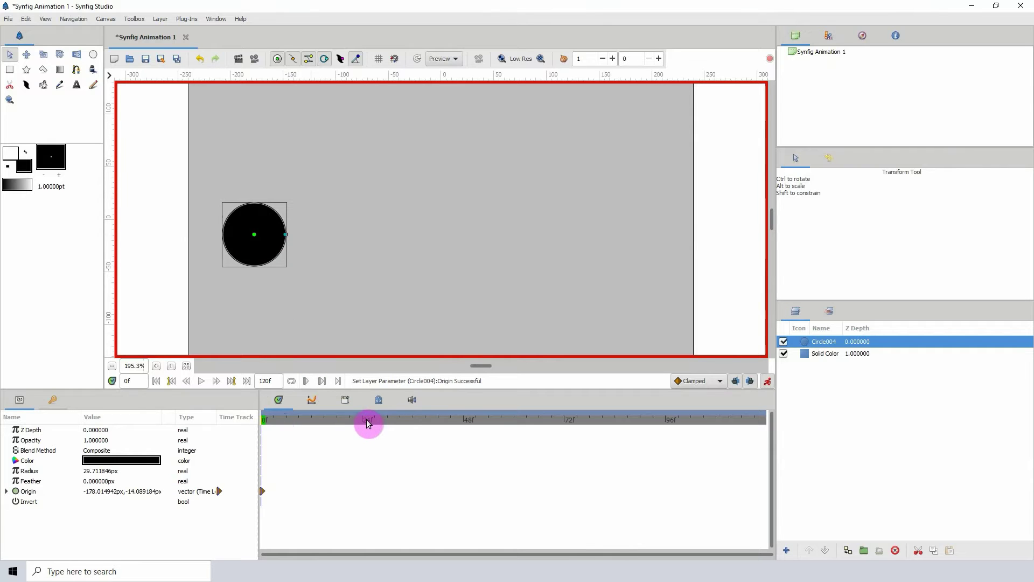
- At frame 24, try repeatedly to drag the circle's origin to the right side
click(363, 419)
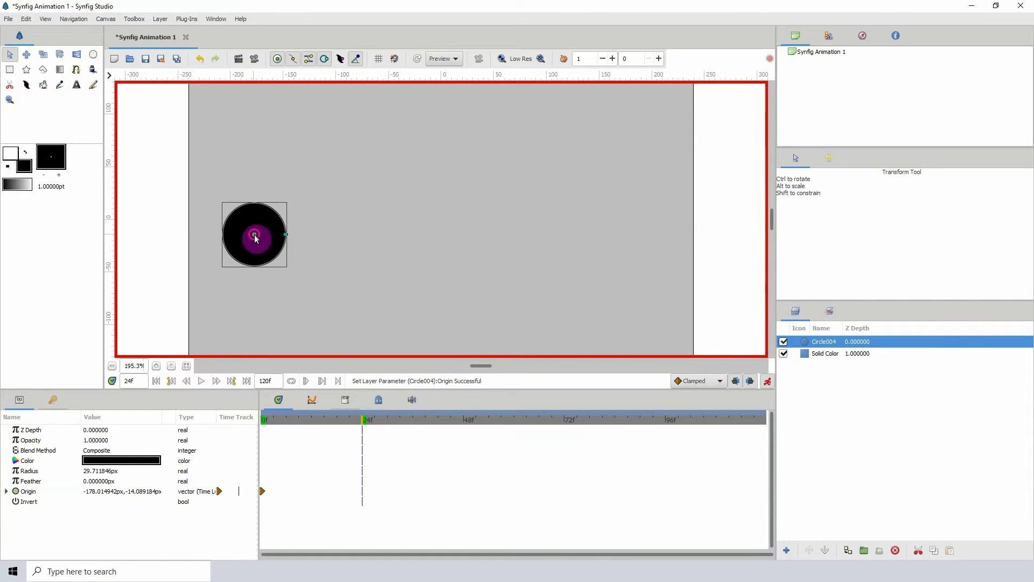
drag(255, 239, 603, 238)
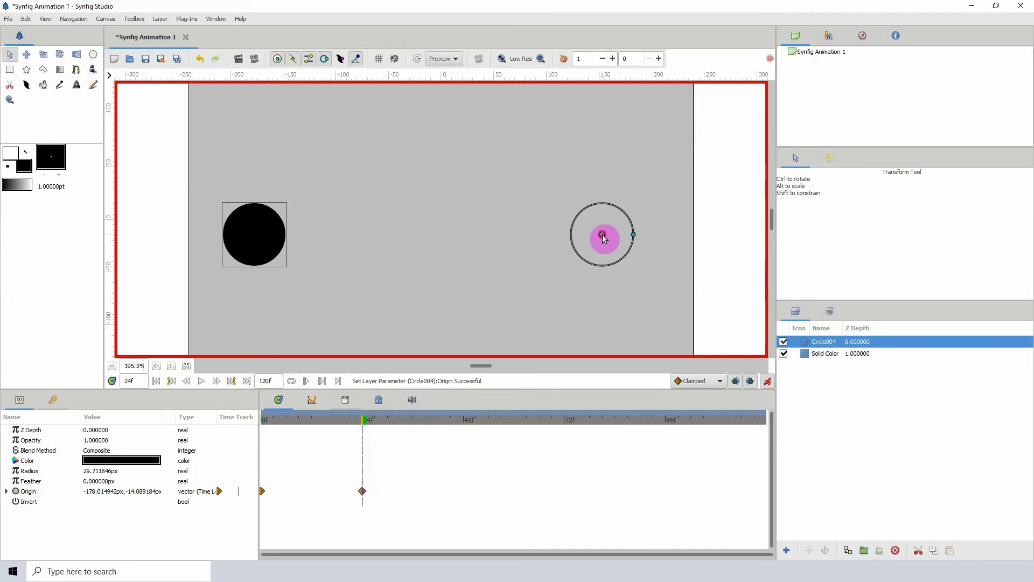
drag(256, 234, 573, 218)
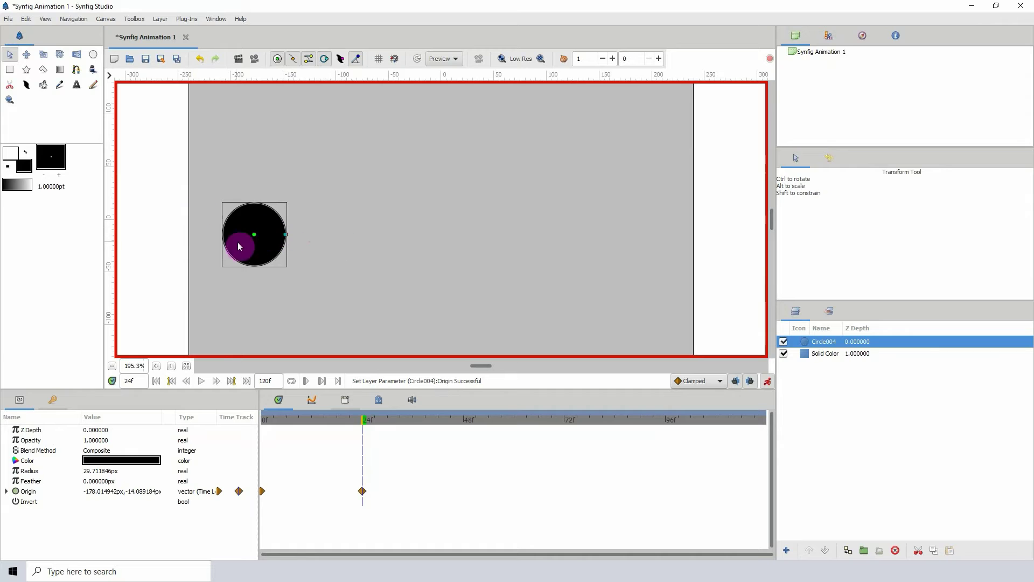
drag(253, 235, 574, 237)
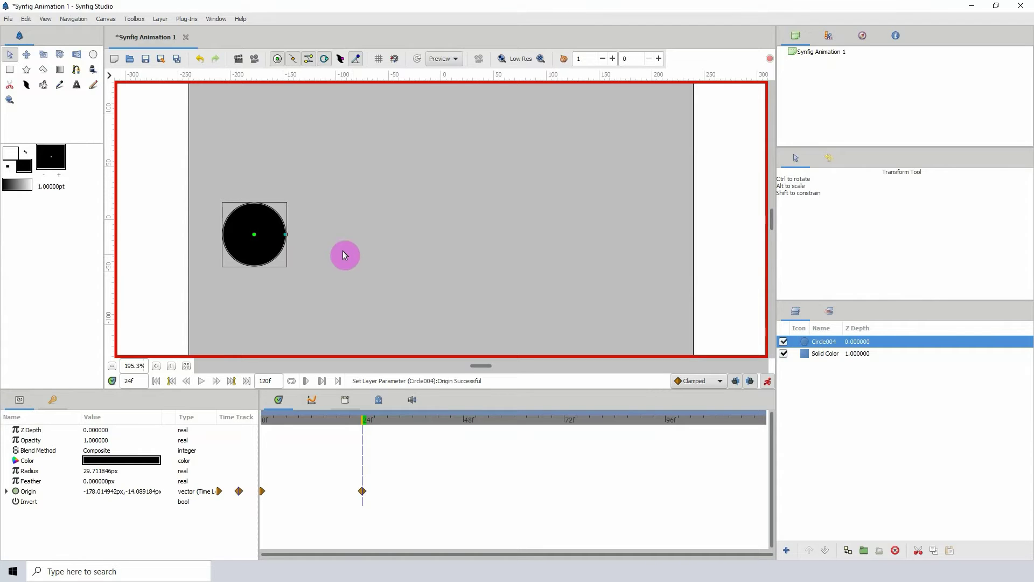
drag(255, 235, 346, 226)
drag(256, 242, 573, 243)
drag(253, 238, 601, 232)
drag(316, 423, 362, 435)
drag(255, 237, 585, 237)
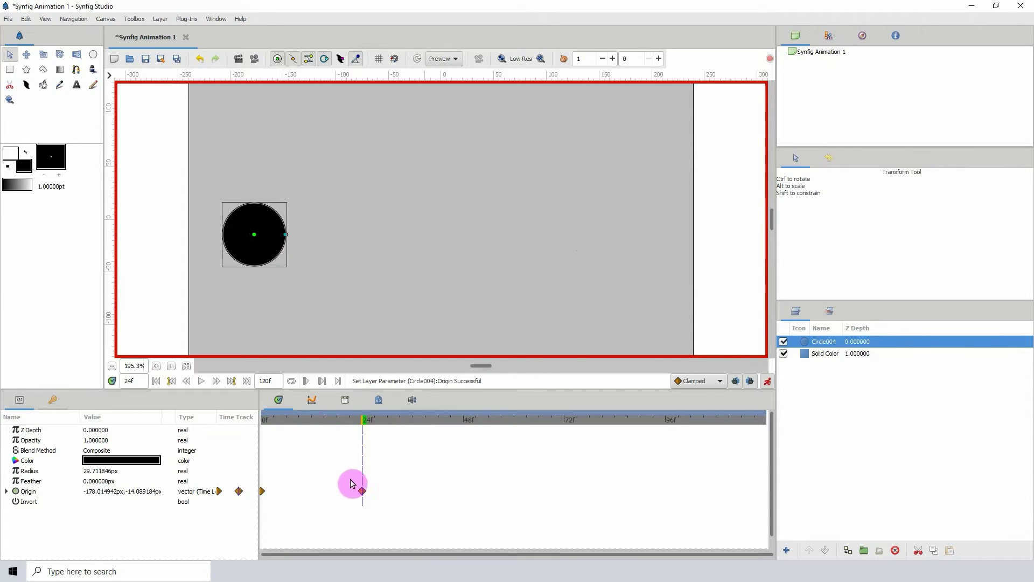
- Remove the Origin waypoints at 24f and 0f
right_click(362, 492)
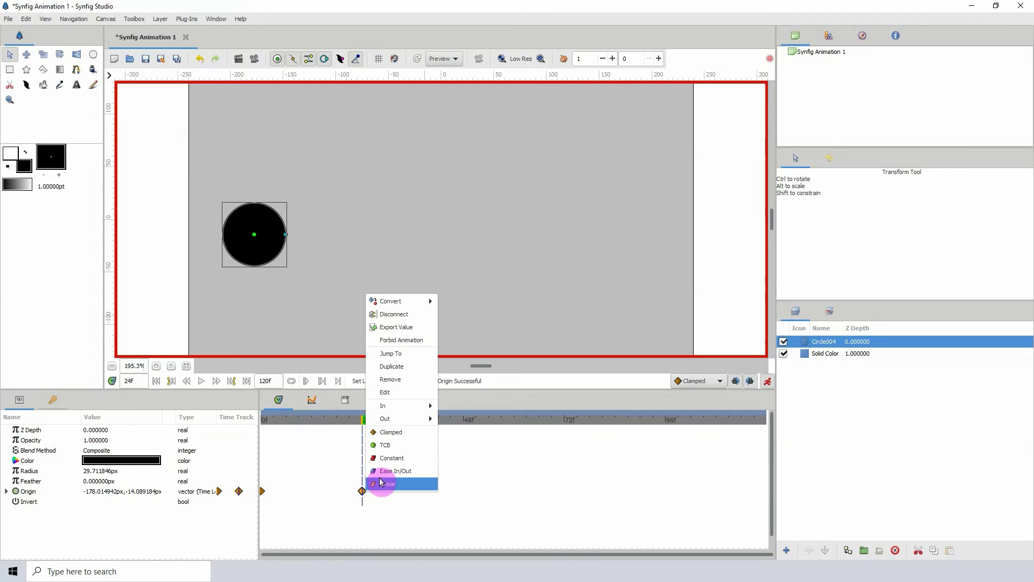
click(390, 379)
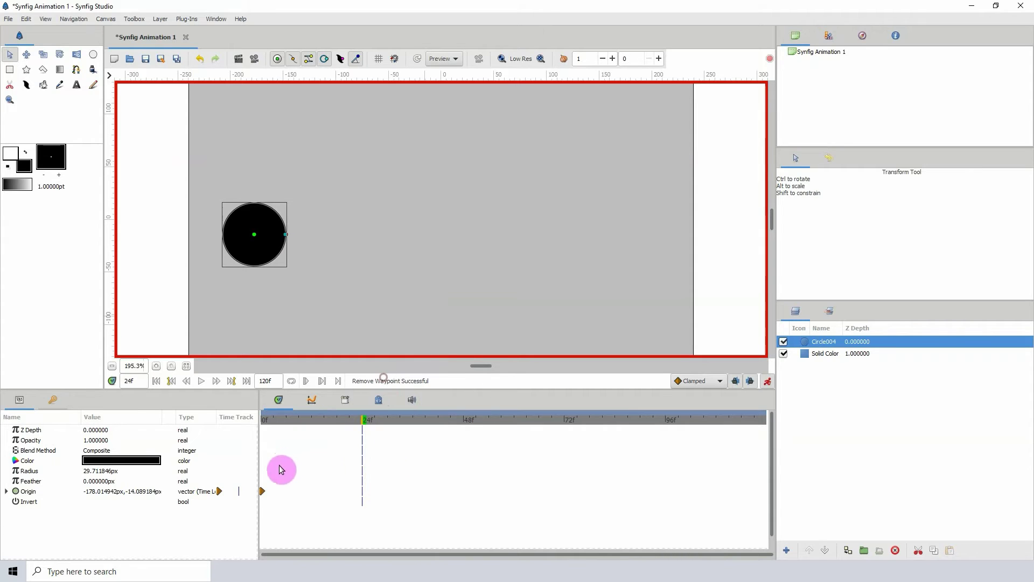
right_click(264, 492)
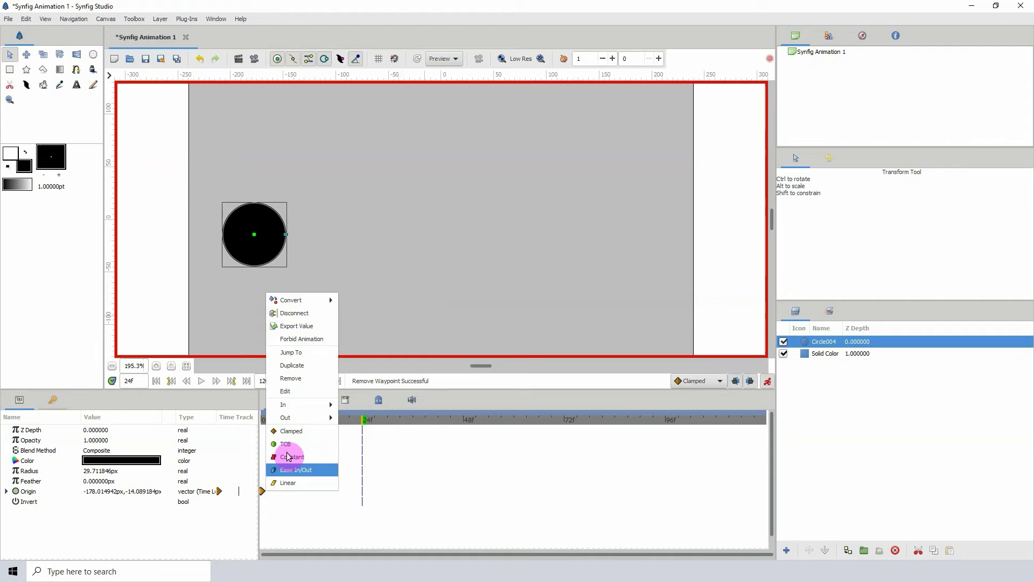
click(301, 379)
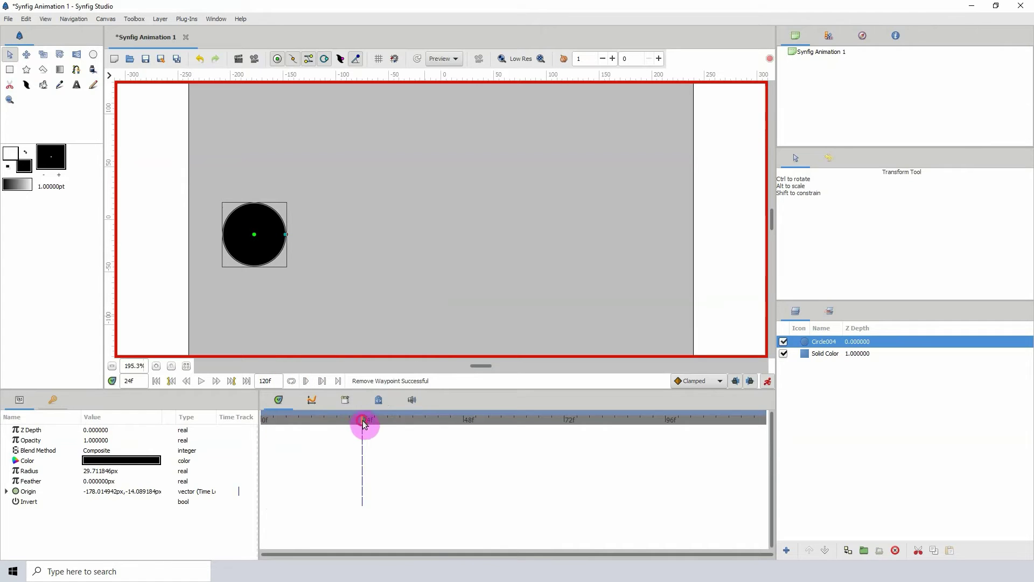
- Animate the circle from the left side at the start to the right at frame 24
drag(365, 424, 363, 427)
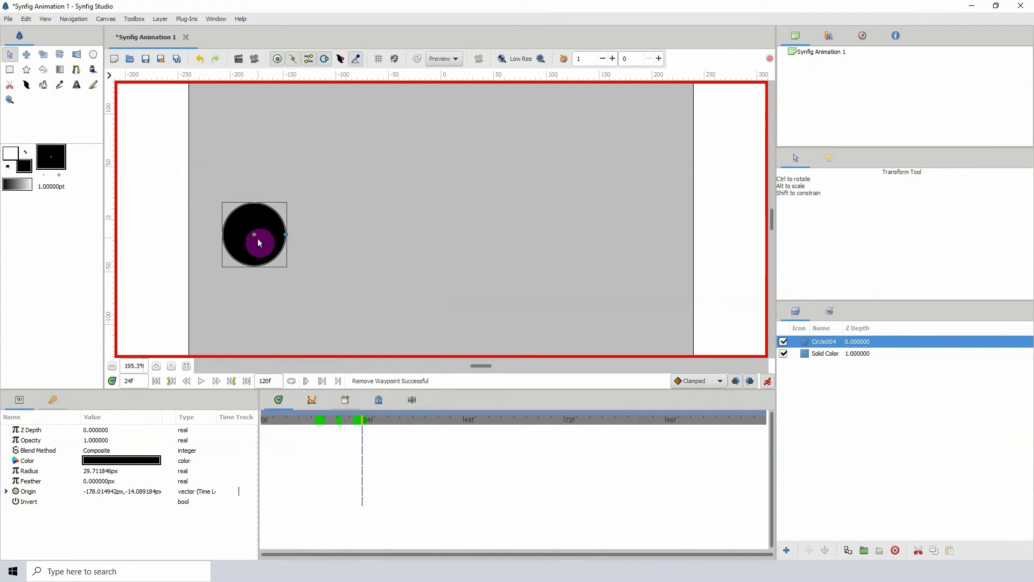
drag(258, 241, 581, 229)
drag(303, 412, 278, 422)
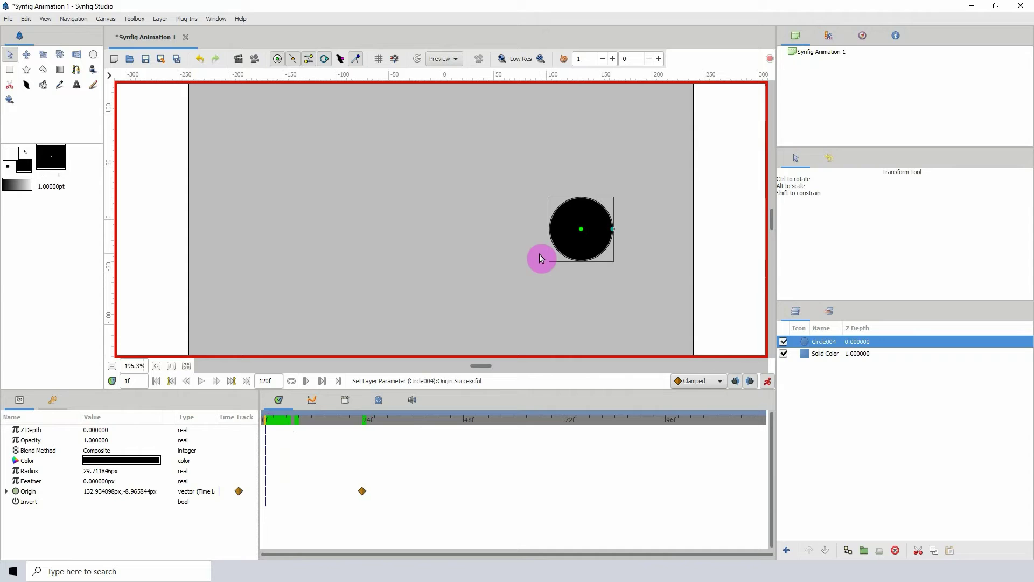
drag(582, 232, 240, 230)
drag(272, 424, 312, 439)
- Expand Origin's Time Loop settings, select Duration, and return to the first frame
click(6, 491)
drag(105, 404, 108, 375)
click(46, 509)
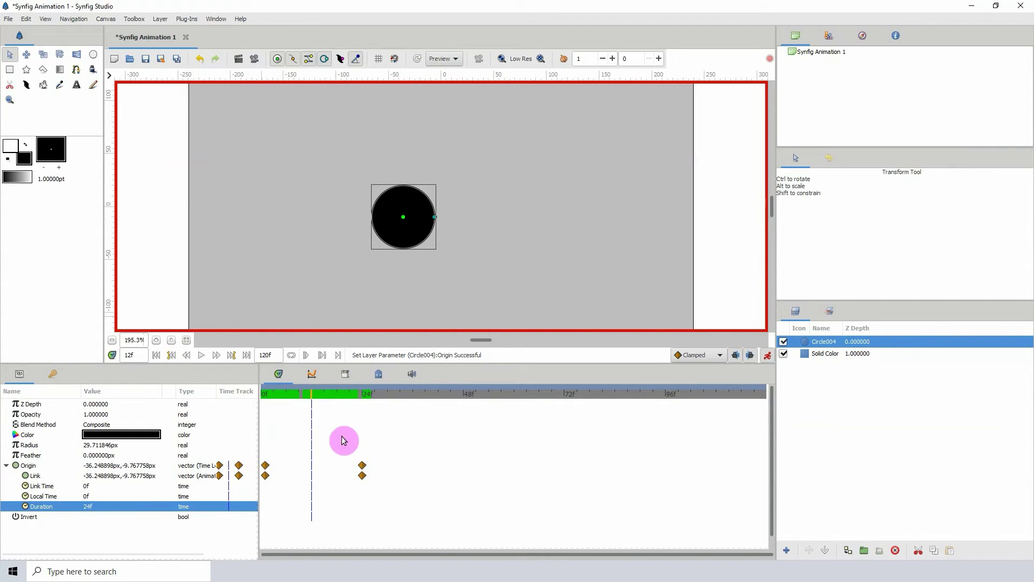
drag(303, 397, 438, 402)
- Play the animation from the start, then stop playback
key(Home)
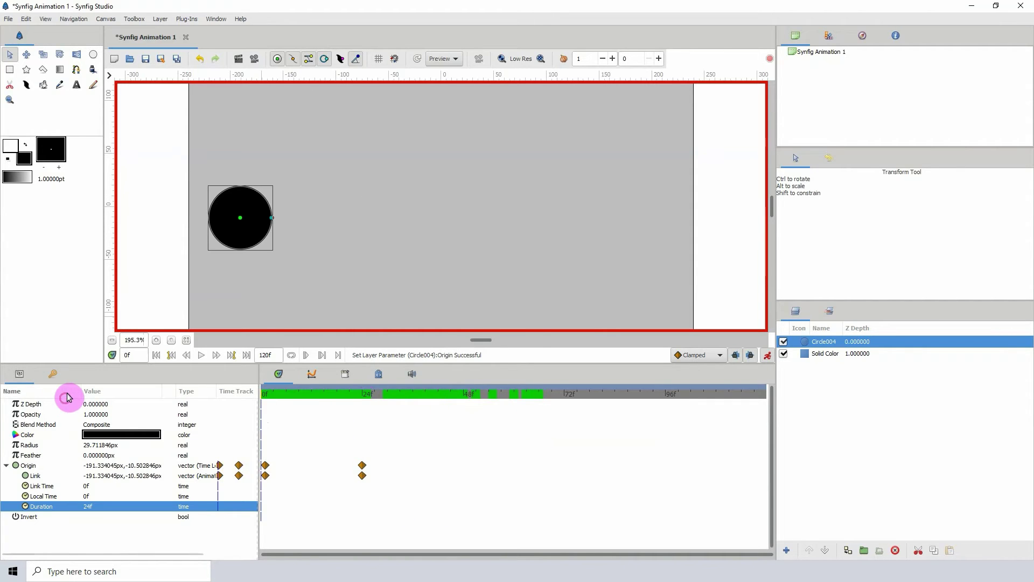
key(space)
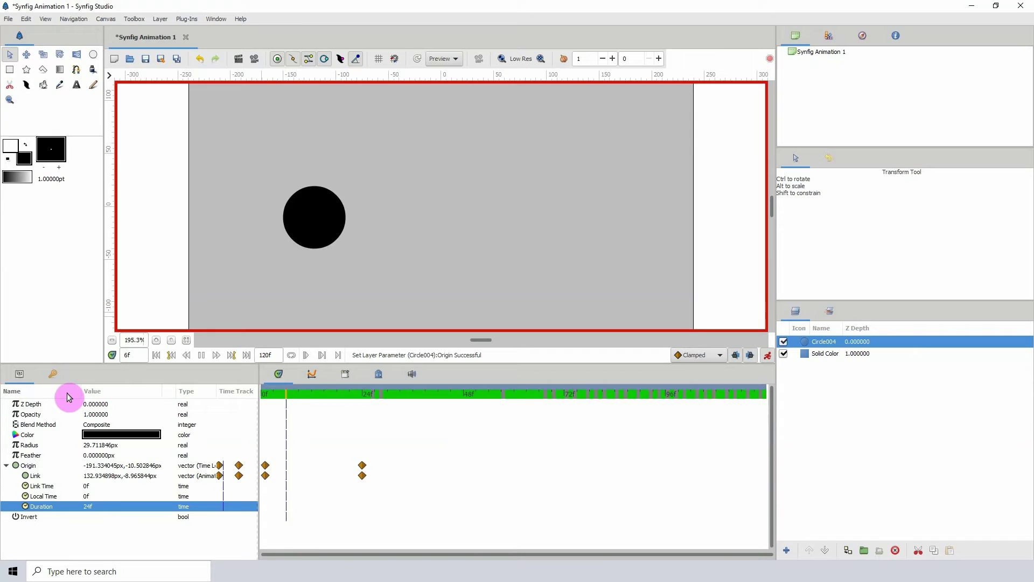
key(space)
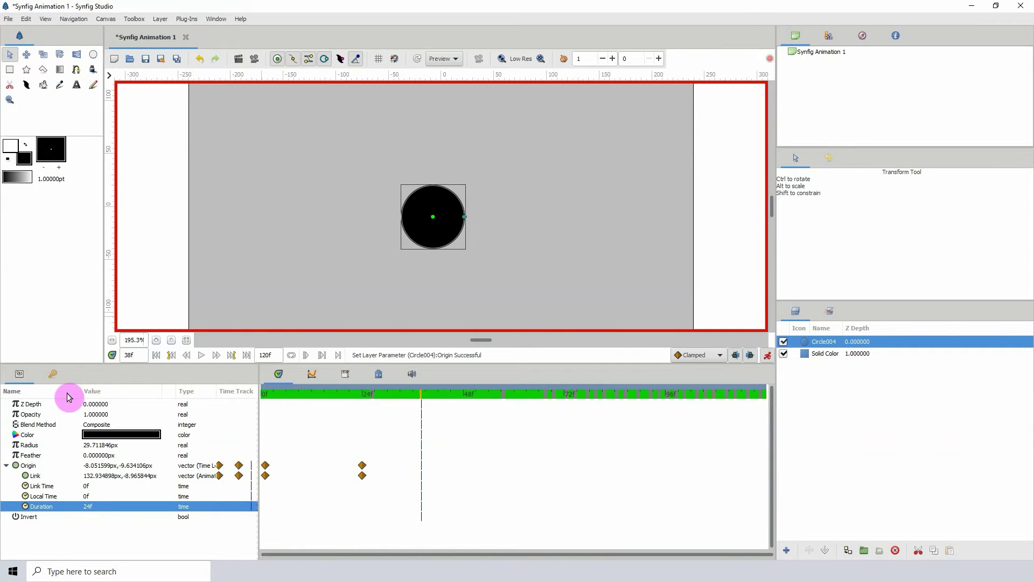
- Step through frames 22 to 24, then turn animation mode off
click(353, 398)
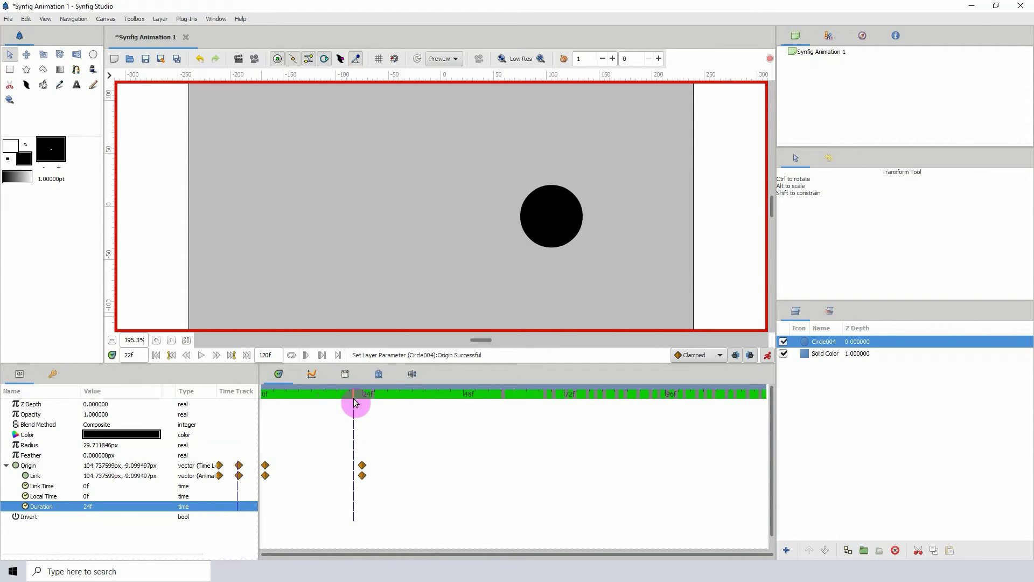
click(354, 400)
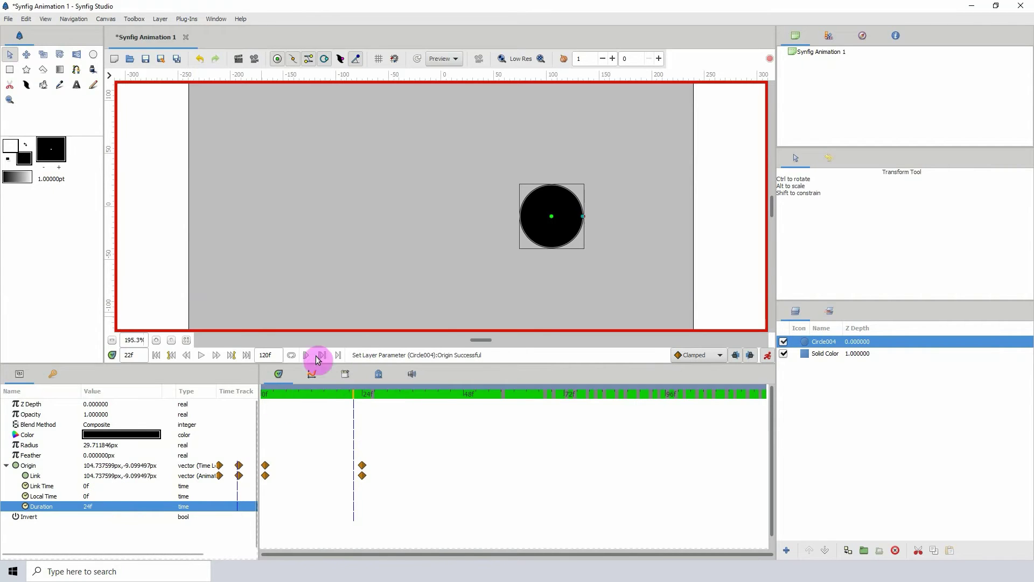
click(359, 396)
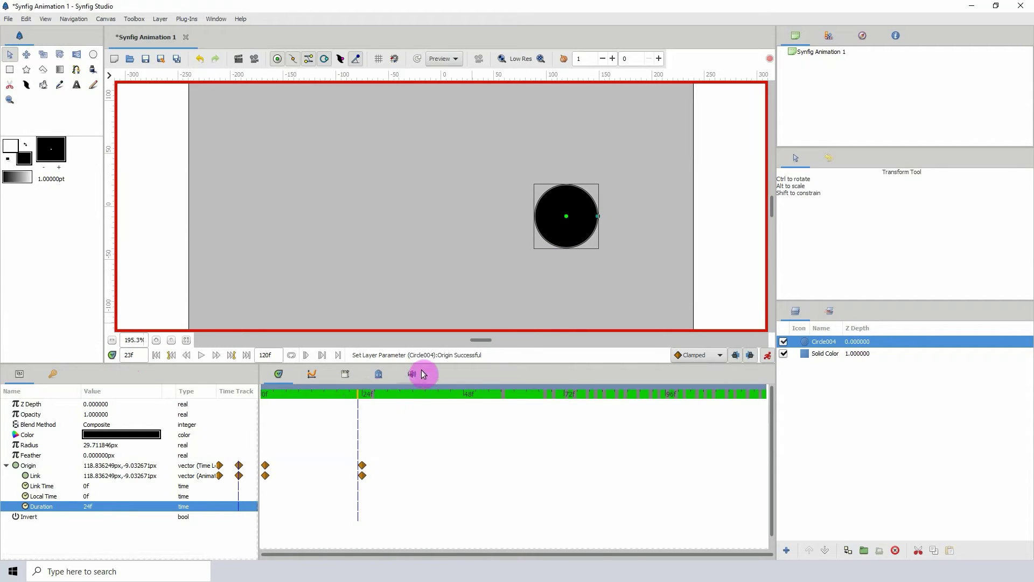
click(360, 398)
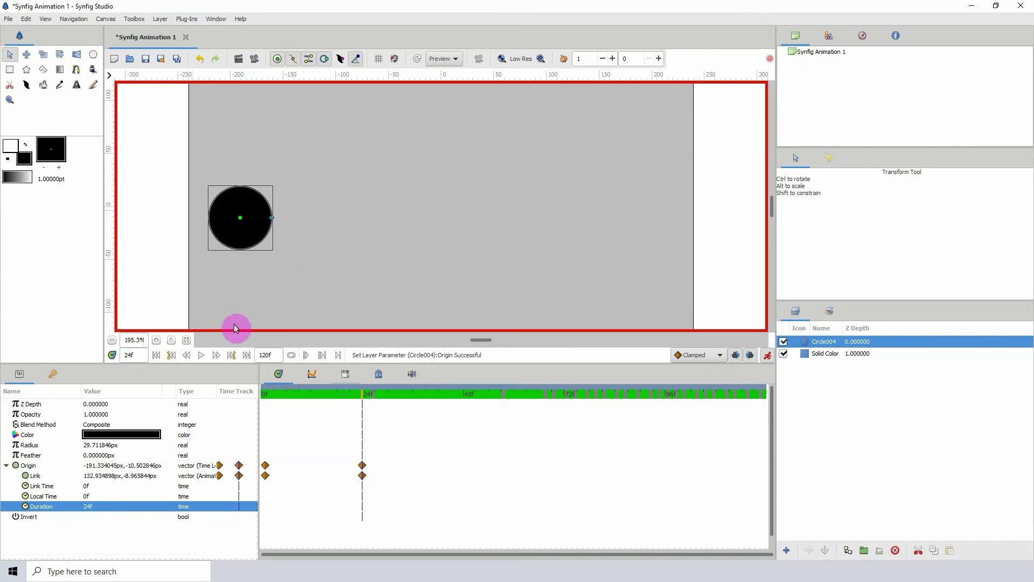
click(768, 359)
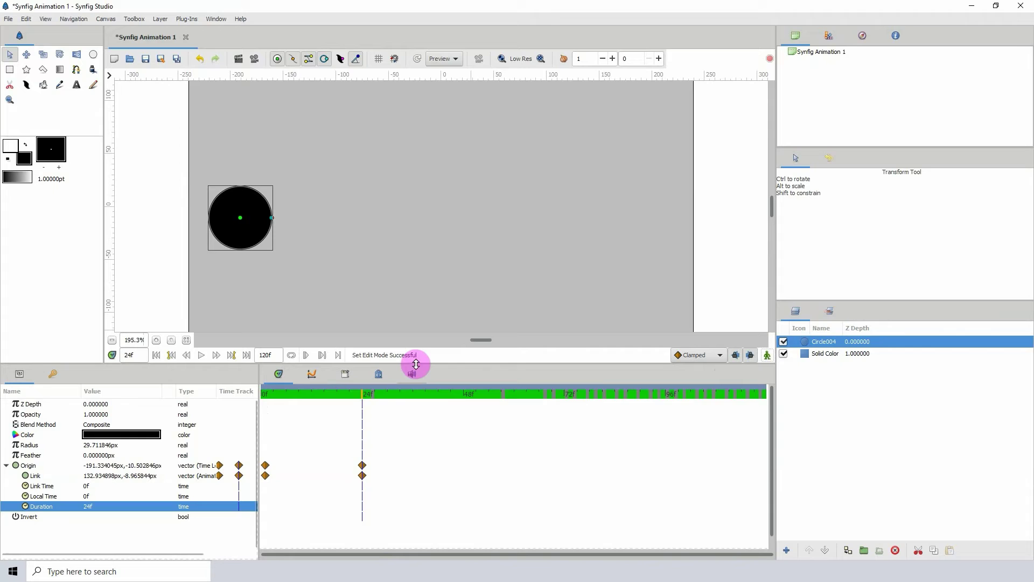
- Set the origin's Time Loop Duration to 13f
drag(412, 364, 416, 387)
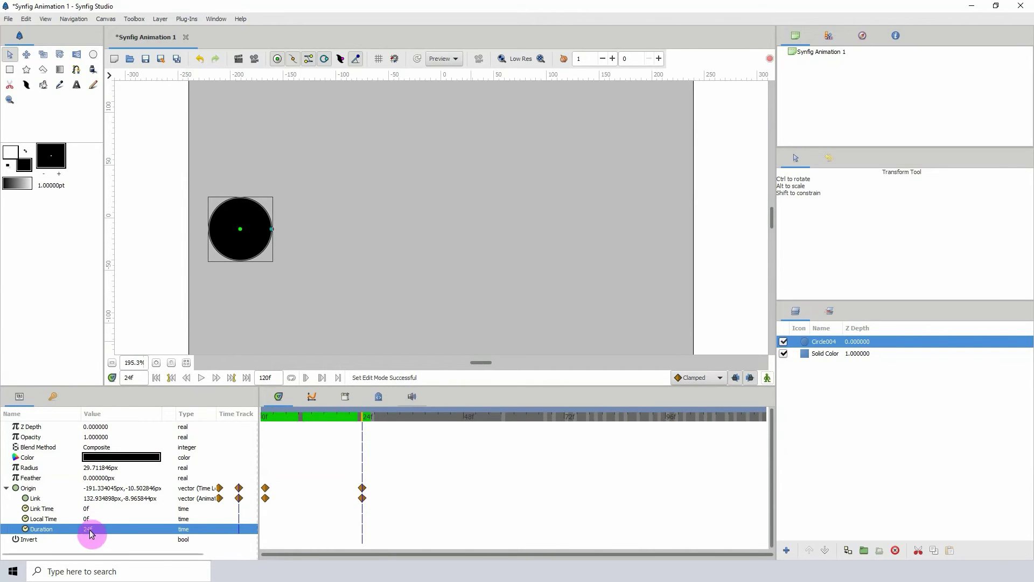
click(88, 529)
text(1)
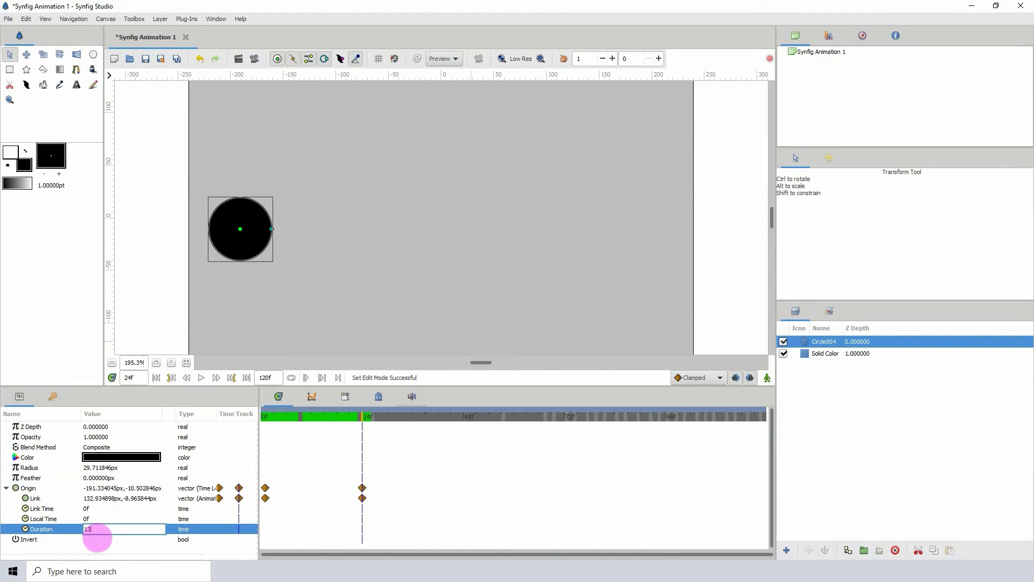
text(3)
key(Return)
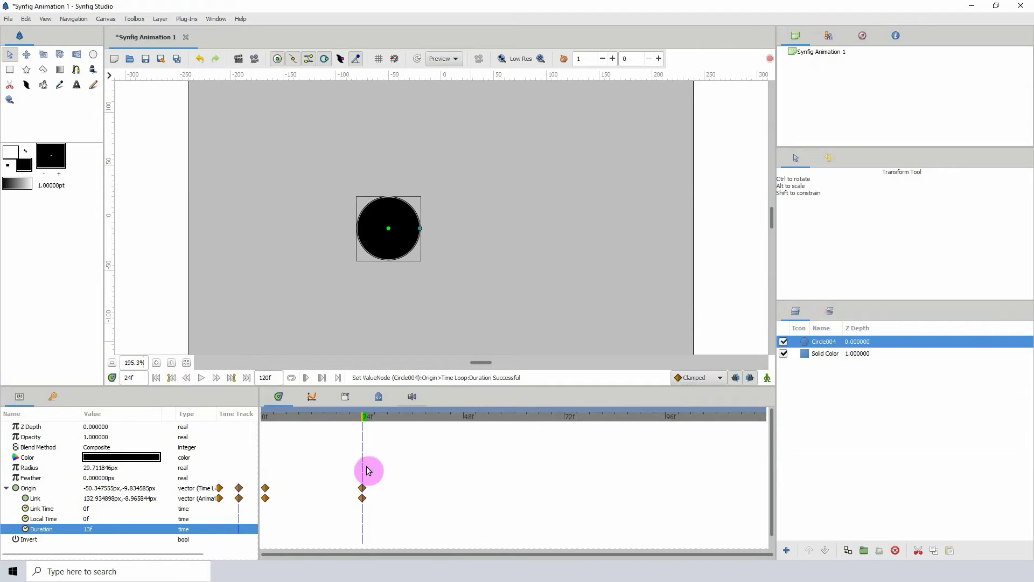
- Move the 24f Origin/Link waypoints to frame 13 and scrub to check the motion
click(343, 420)
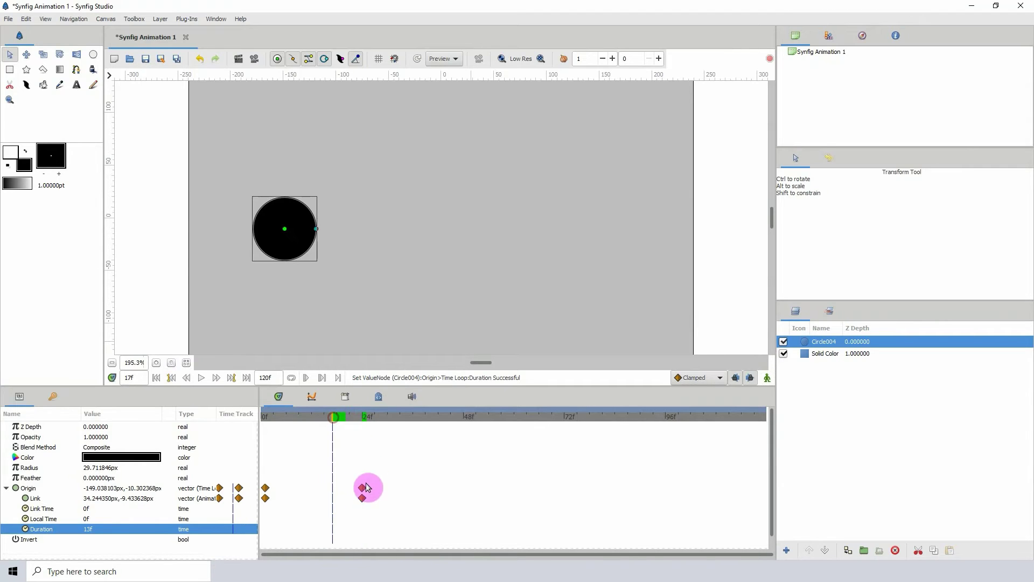
drag(320, 421, 317, 429)
drag(362, 488, 316, 489)
mouse_move(312, 415)
mouse_down()
mouse_move(255, 429)
mouse_move(313, 430)
mouse_up()
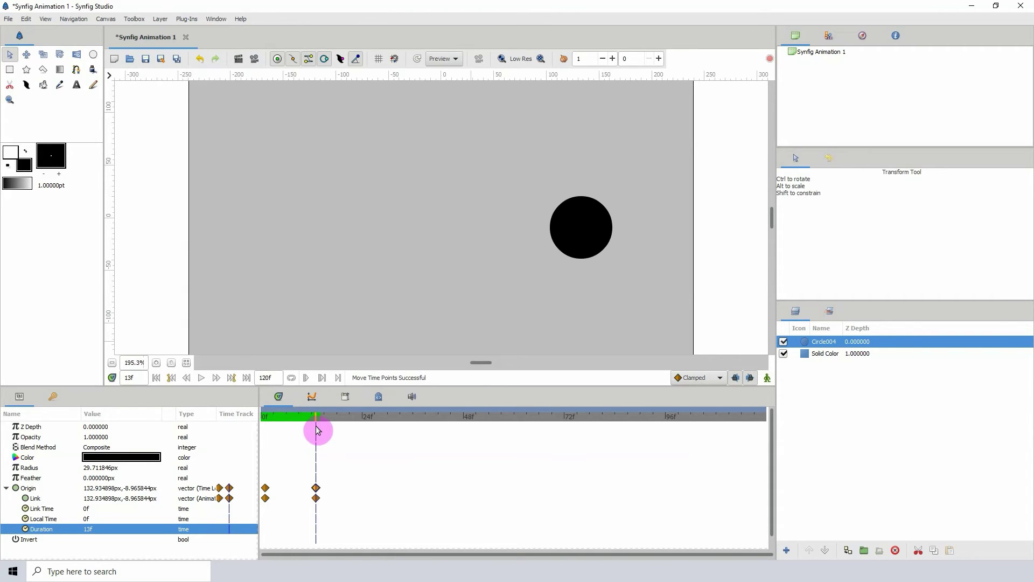
drag(317, 430, 317, 427)
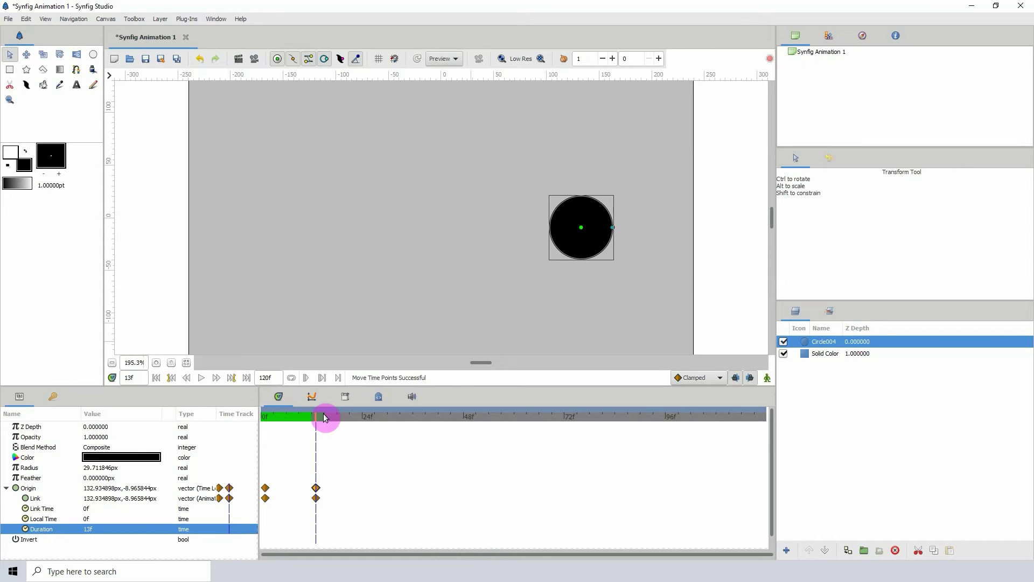
click(321, 417)
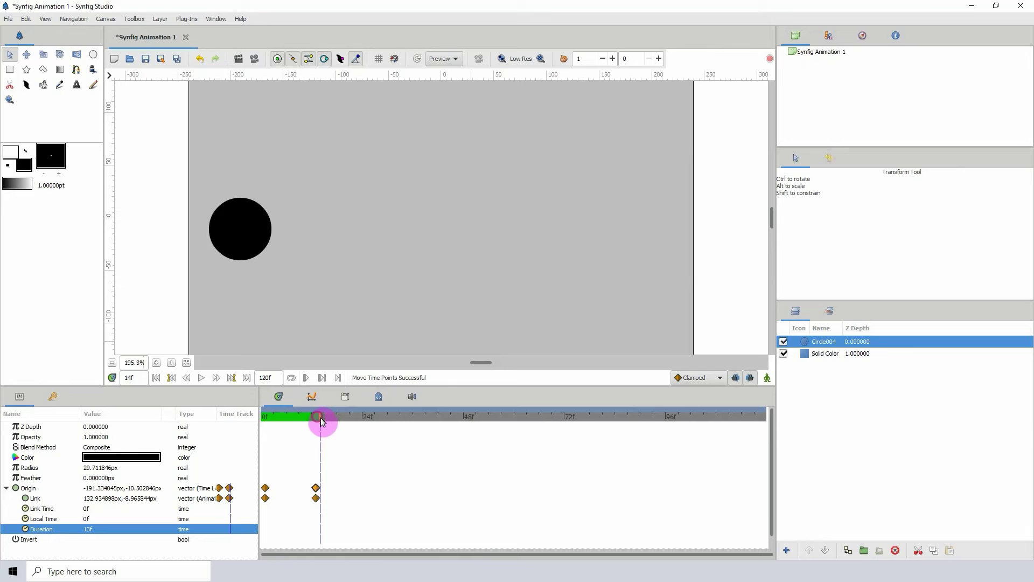
drag(320, 418, 273, 416)
- Pull a vertical guide onto the canvas and reselect the circle at frame 0
drag(110, 279, 329, 293)
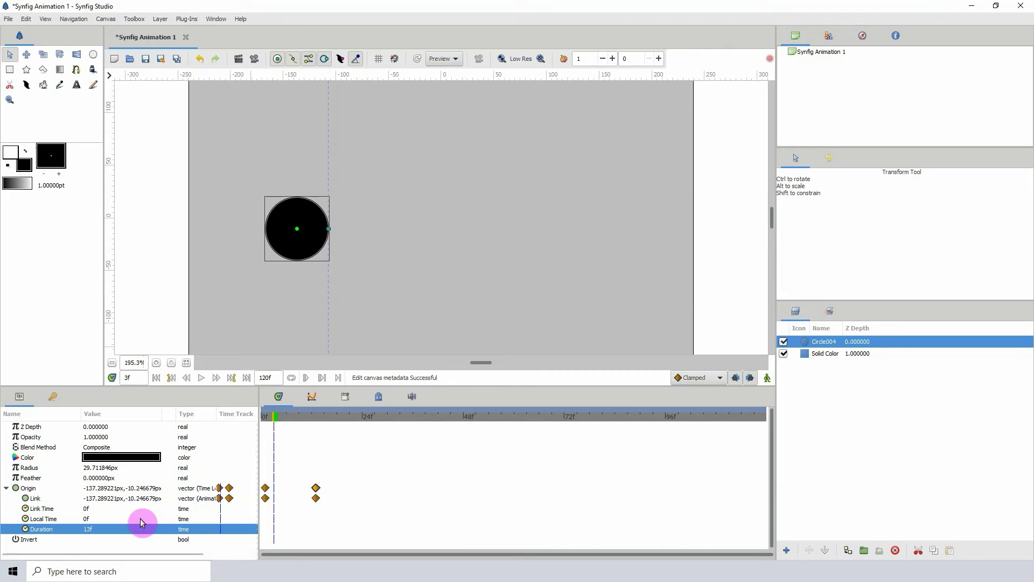
drag(276, 416, 245, 425)
click(241, 215)
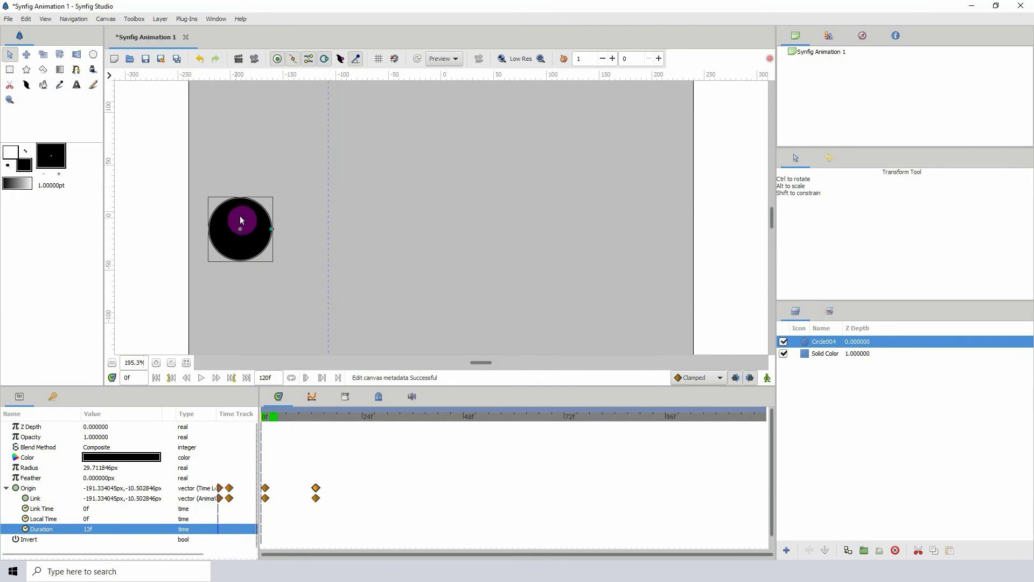
- Set the origin's Link Time to 3f and preview frames 0 to 12
click(86, 509)
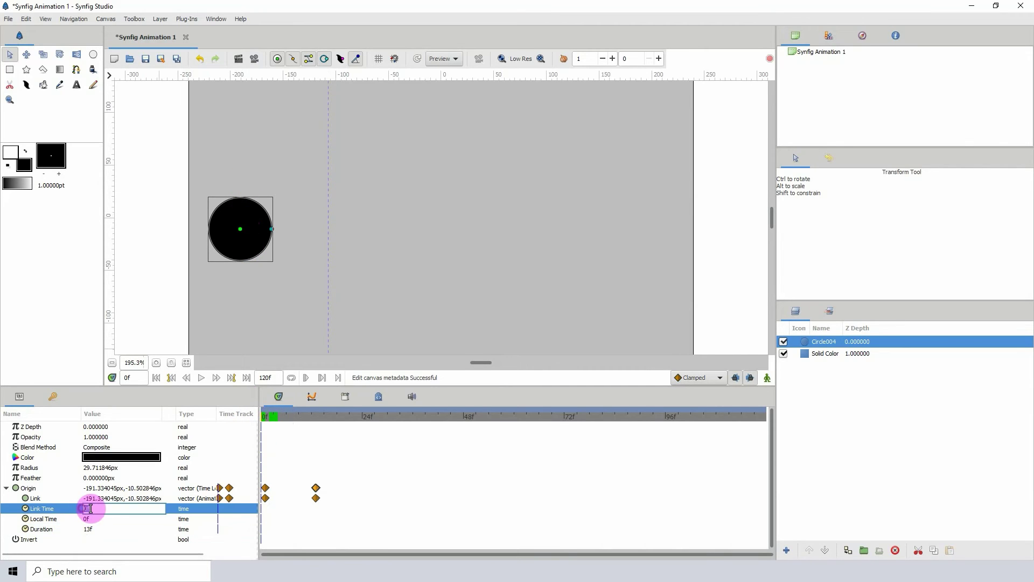
text(3)
key(Return)
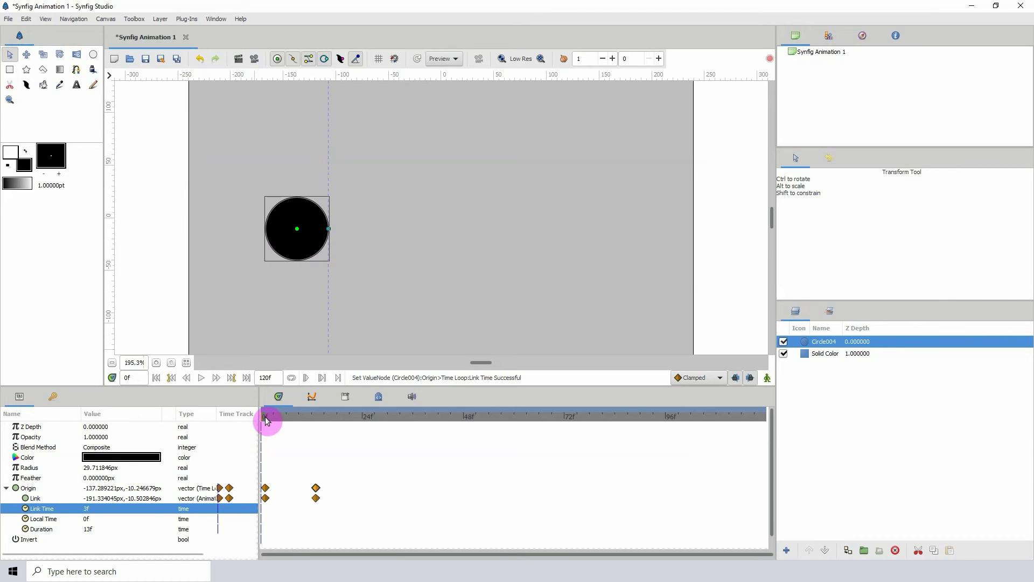
drag(267, 420, 222, 429)
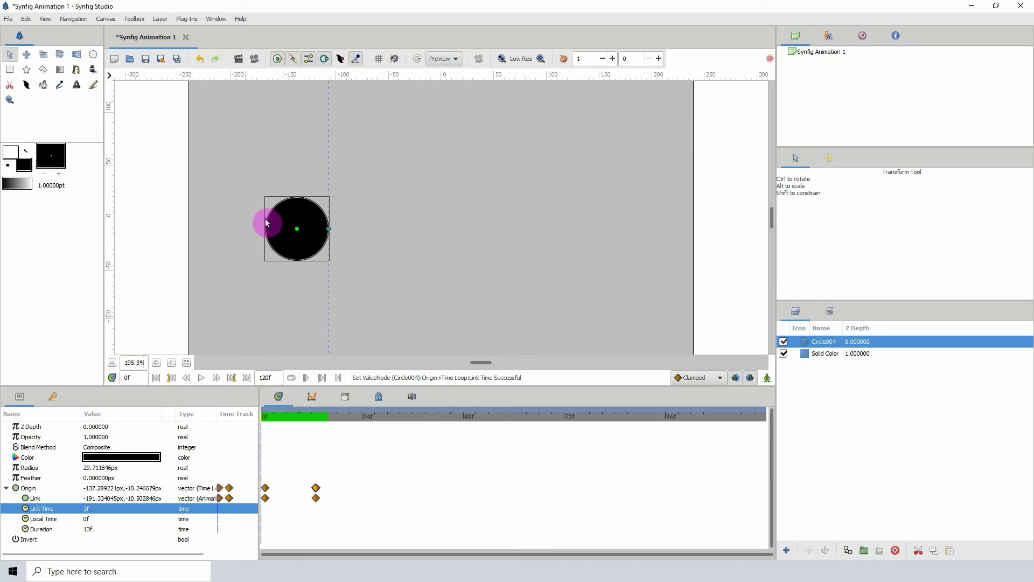
- Set Link Time back to 0f, then select the Local Time and Duration parameters
click(87, 509)
text(0)
key(Return)
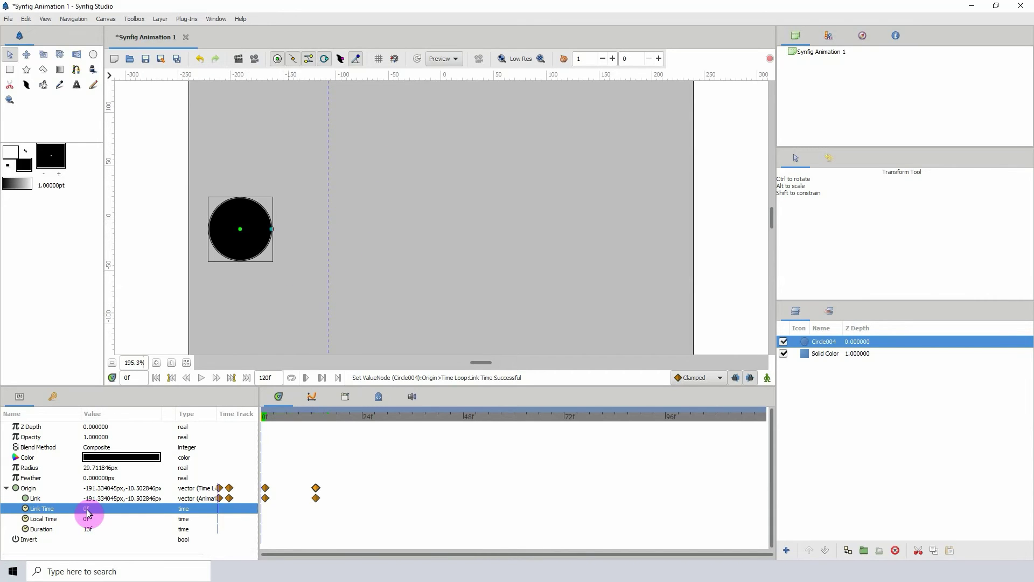
click(51, 519)
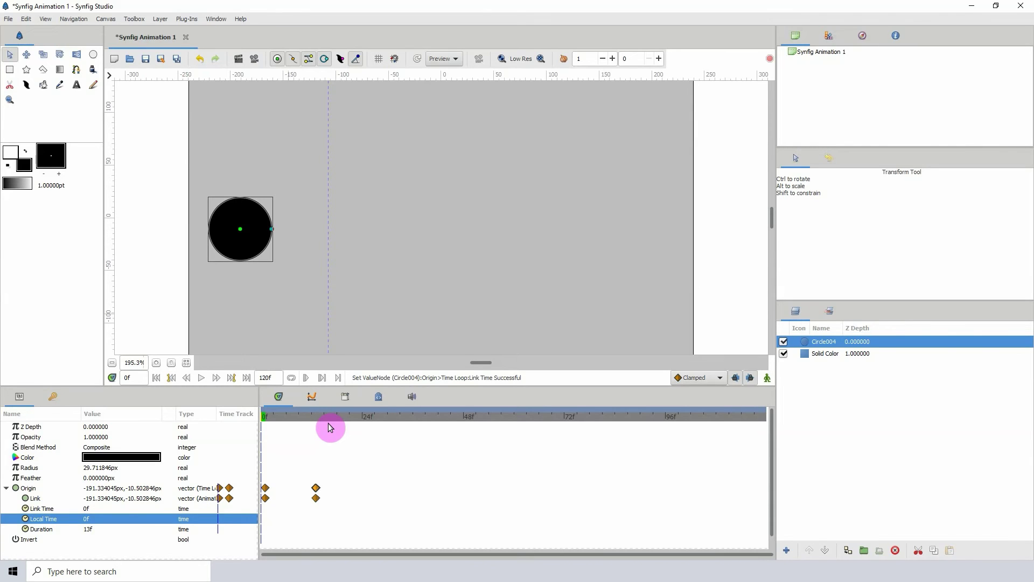
click(59, 530)
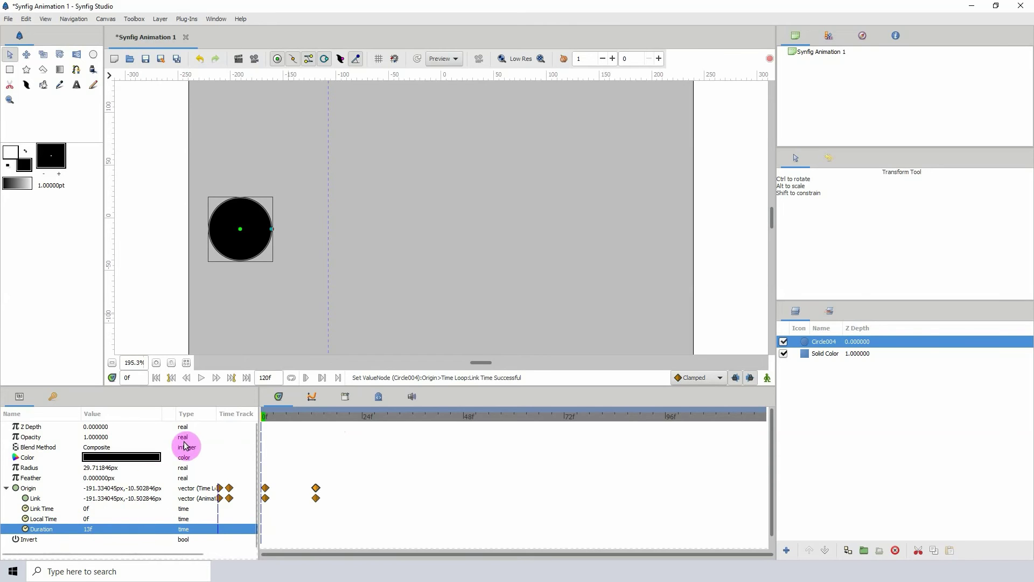
- At frame 9, place a second vertical guide at the circle's right edge
click(316, 418)
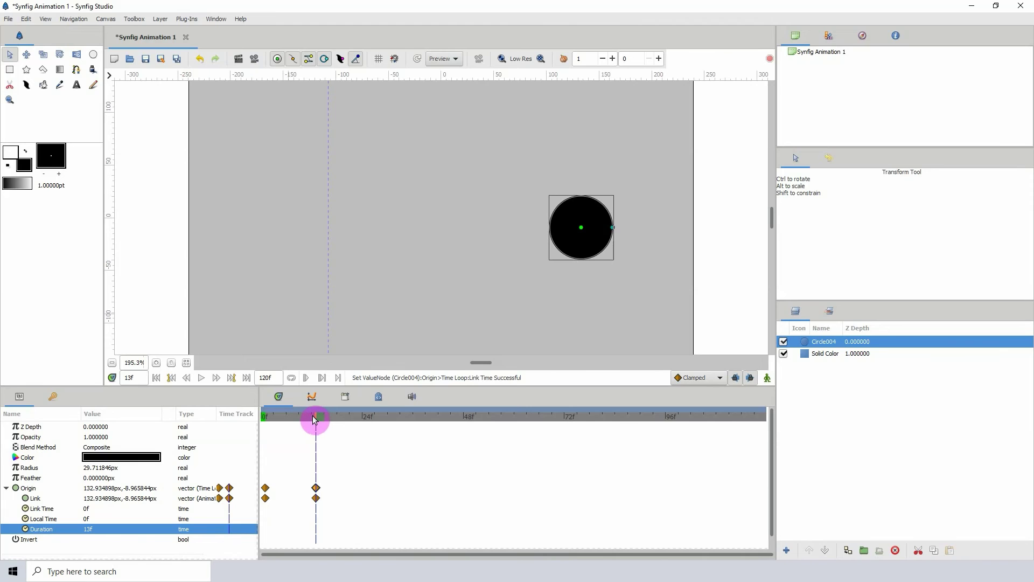
drag(315, 419, 298, 418)
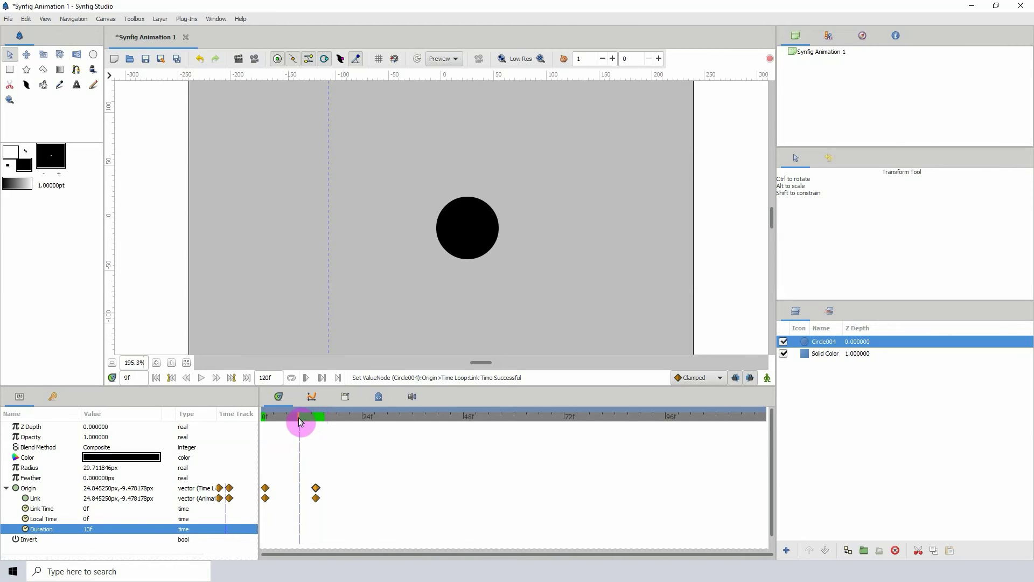
click(316, 485)
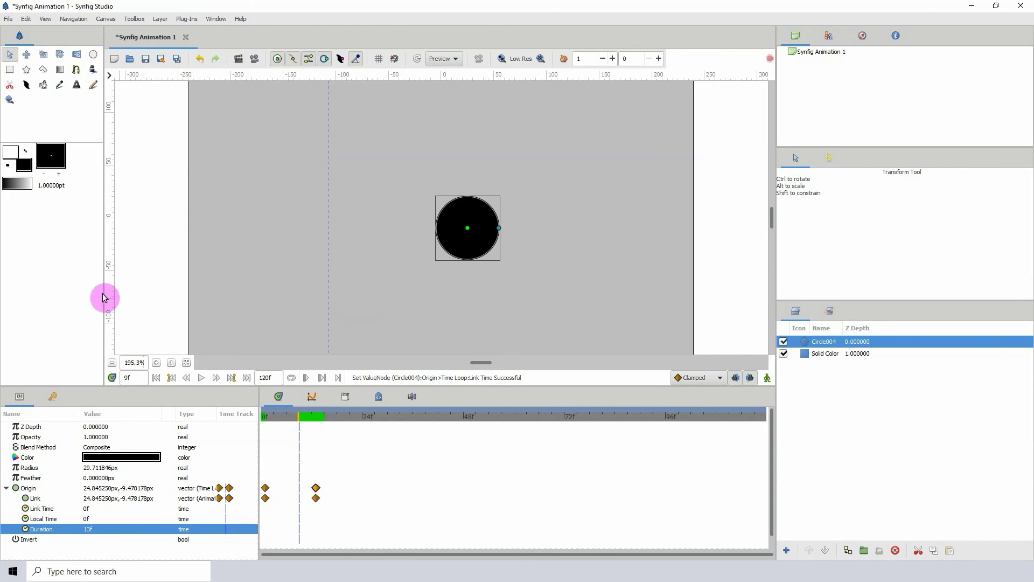
drag(104, 297, 410, 305)
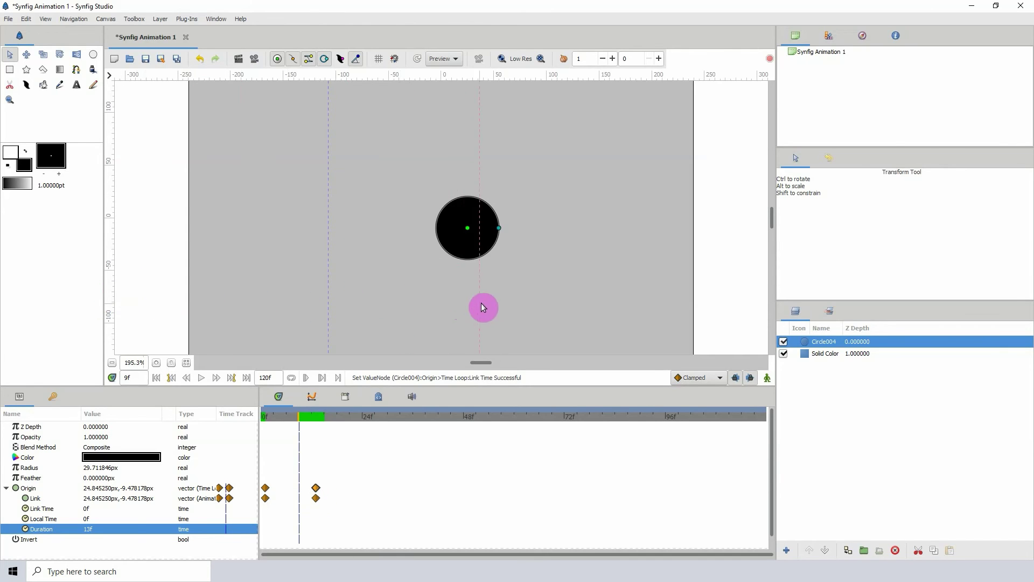
drag(502, 306, 500, 306)
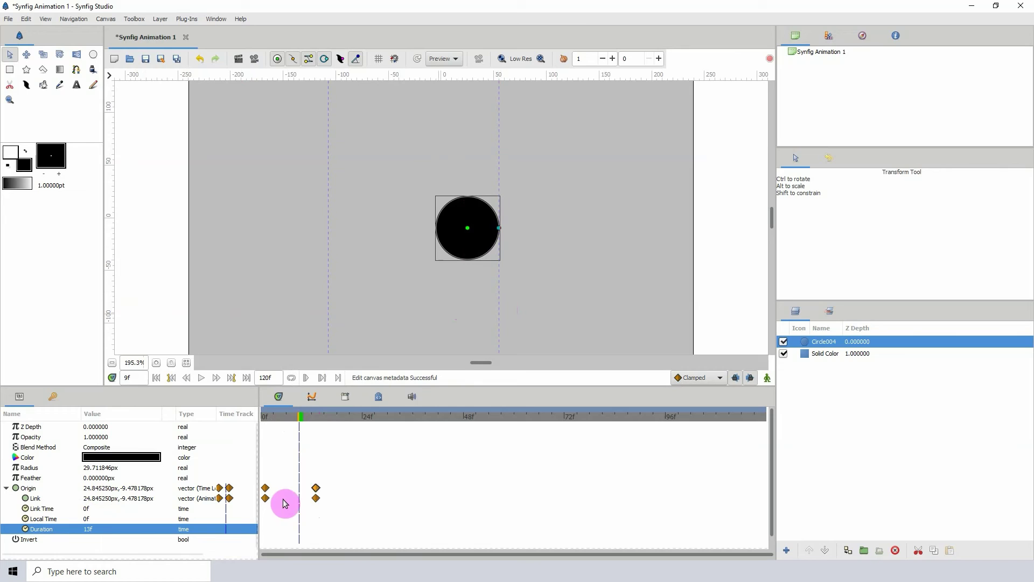
- At frame 0, set the origin's Local Time to 4f
drag(296, 415, 259, 428)
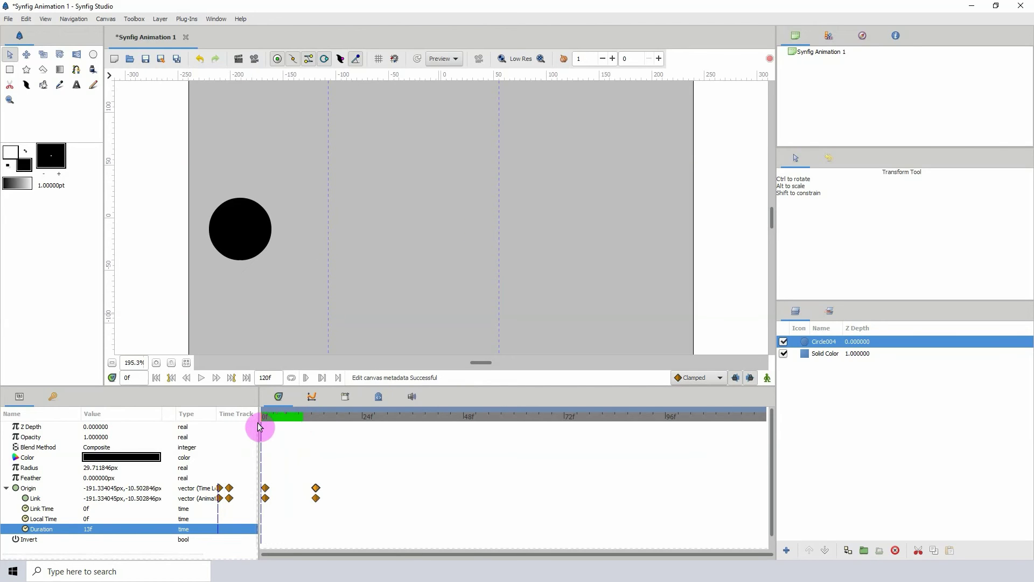
click(86, 518)
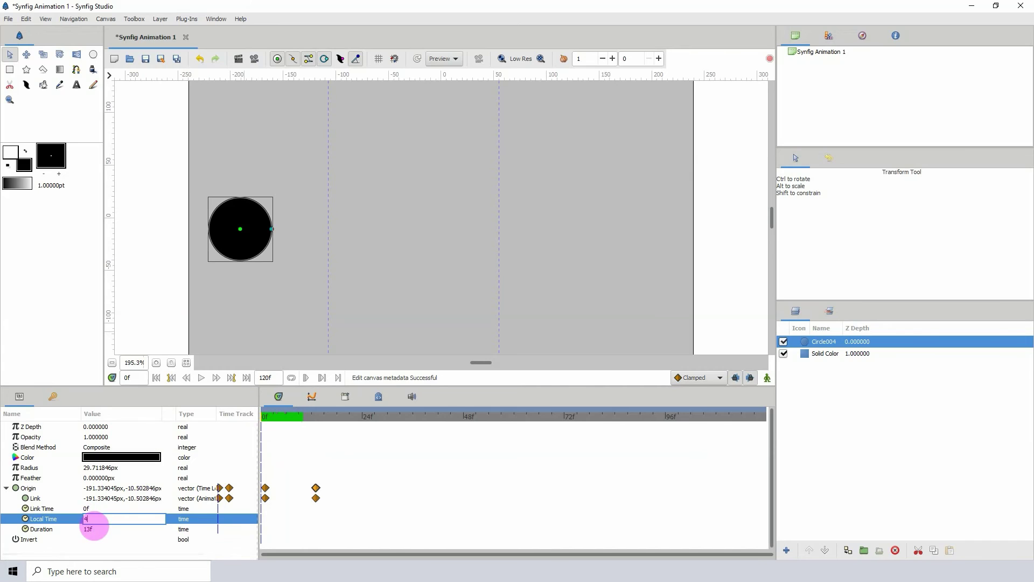
key(Return)
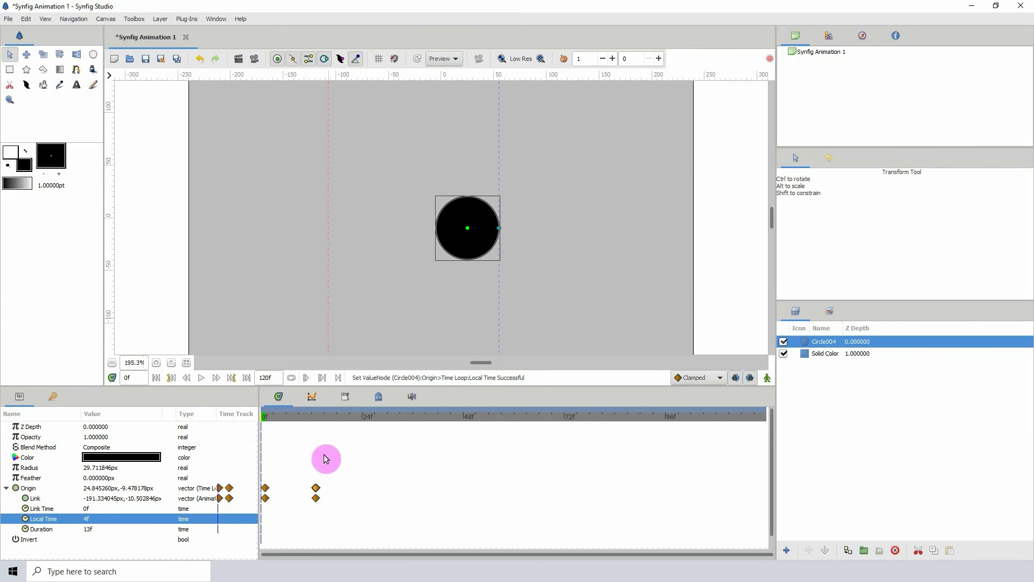
- Scrub frames 1 through 35 to check the shifted looped motion
click(316, 423)
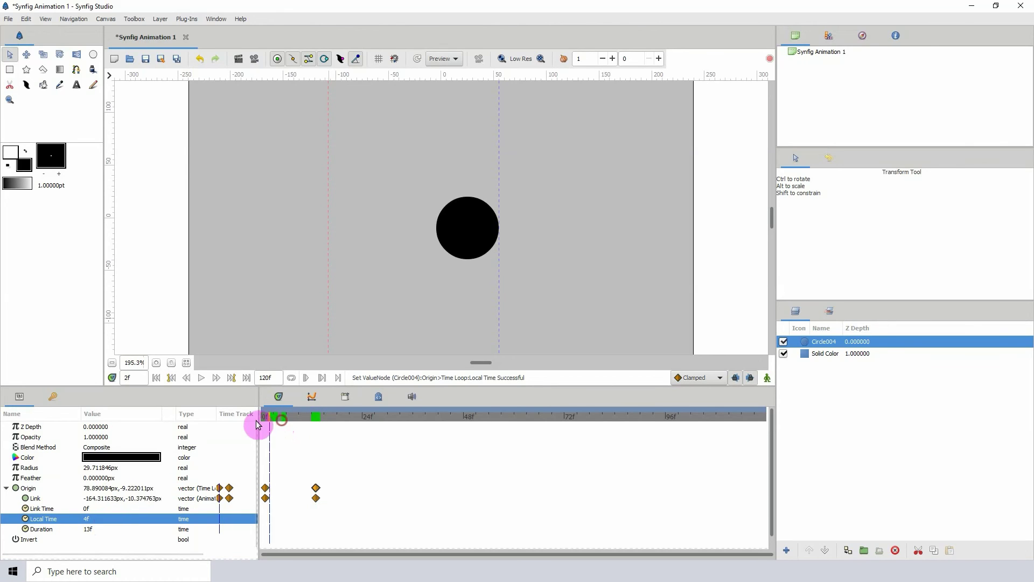
click(266, 416)
drag(267, 416, 51, 518)
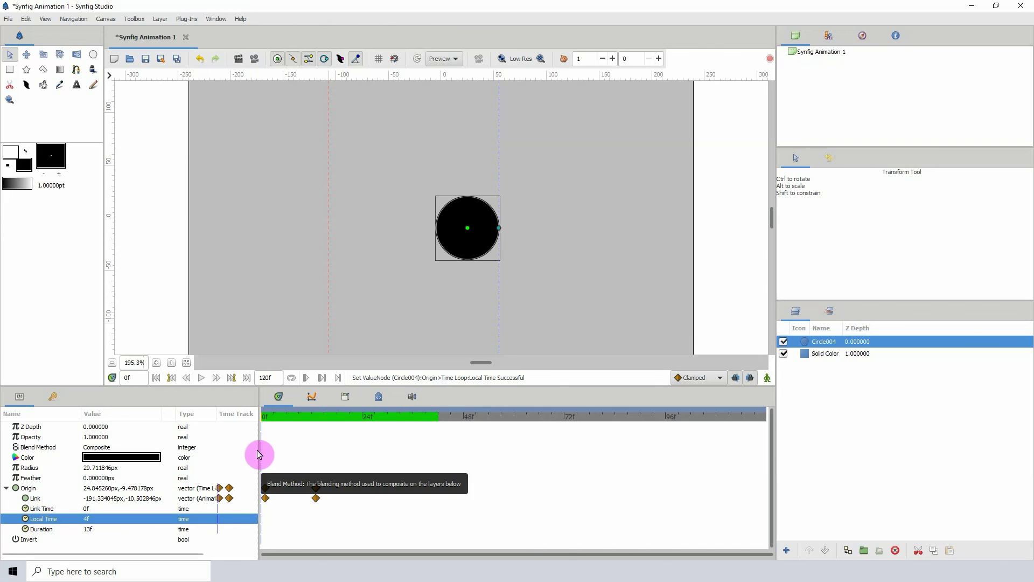
drag(268, 423, 345, 429)
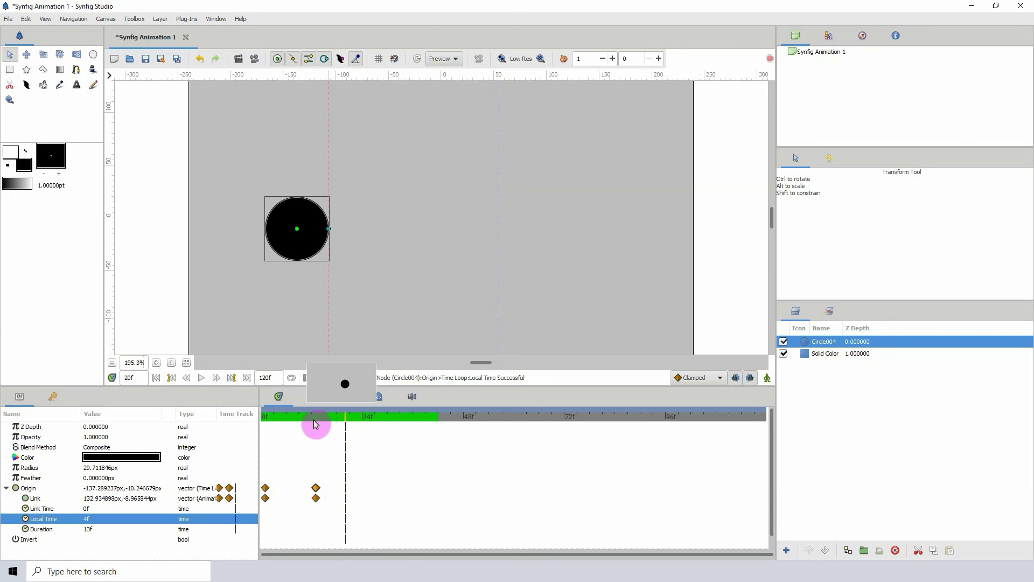
drag(335, 419, 295, 426)
- Add a Time Loop layer above Circle004 via New Layer > Time, and select its Local Time and Link Time
right_click(866, 339)
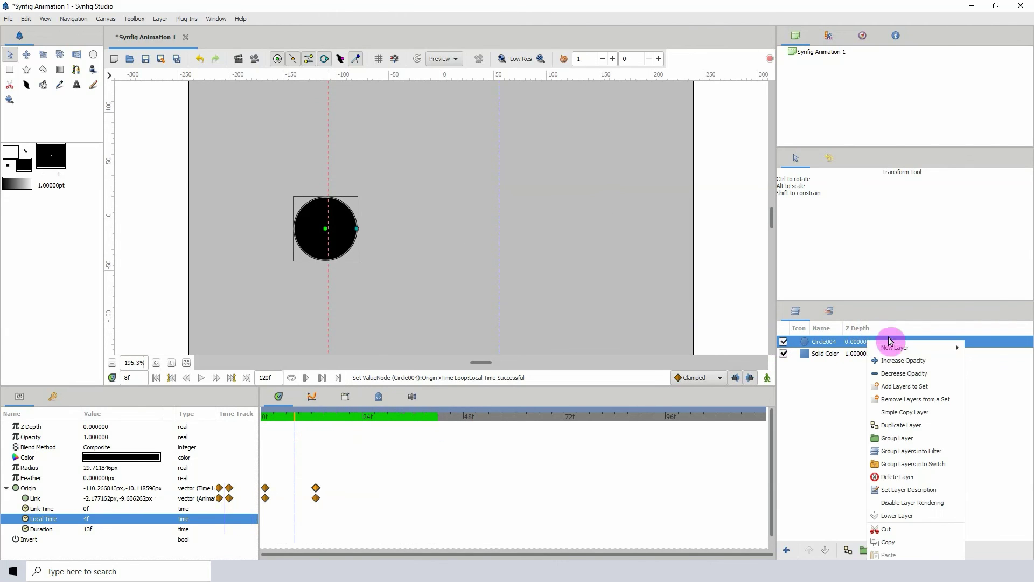
mouse_move(889, 348)
mouse_move(824, 464)
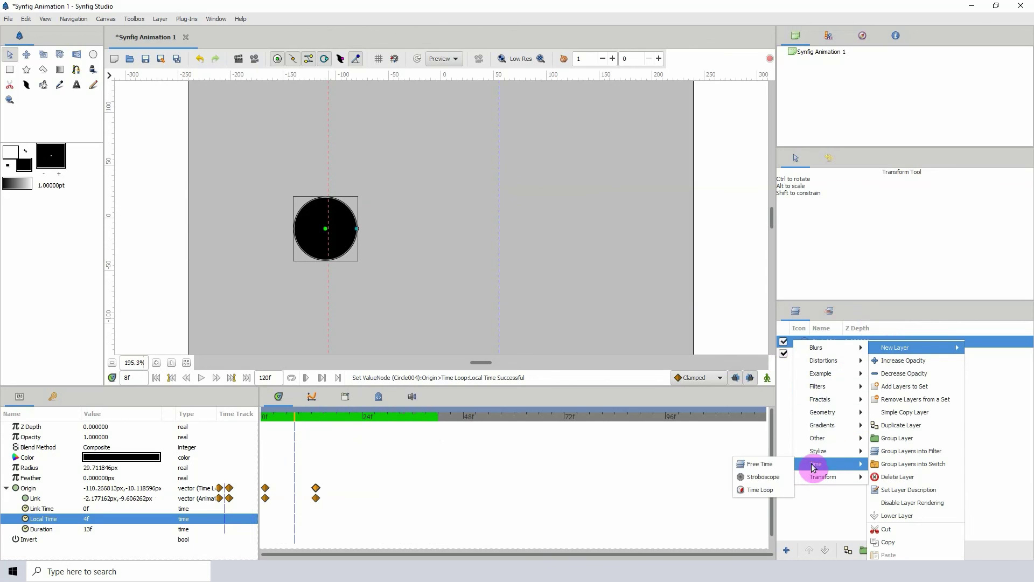
click(769, 494)
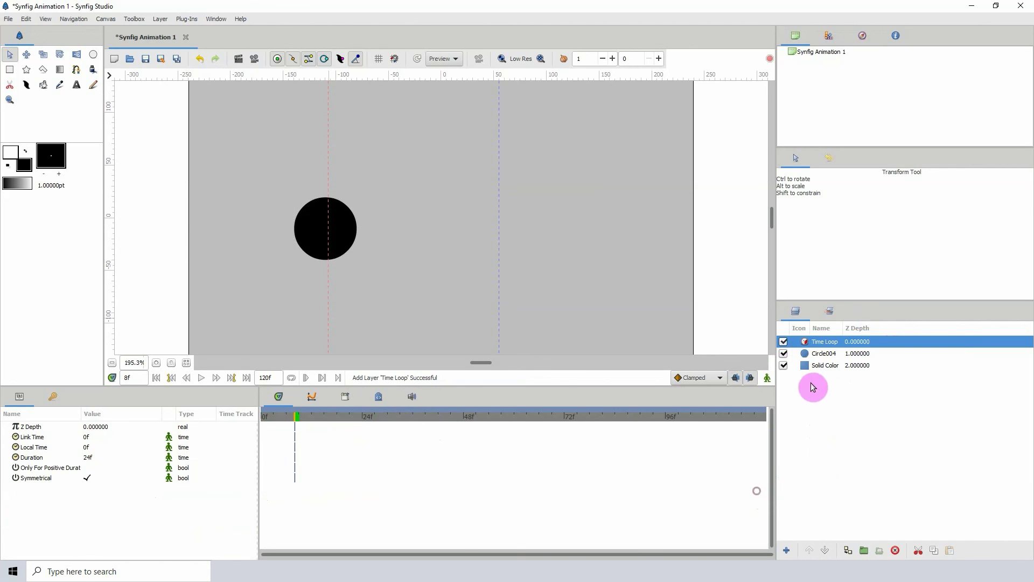
click(33, 448)
click(32, 437)
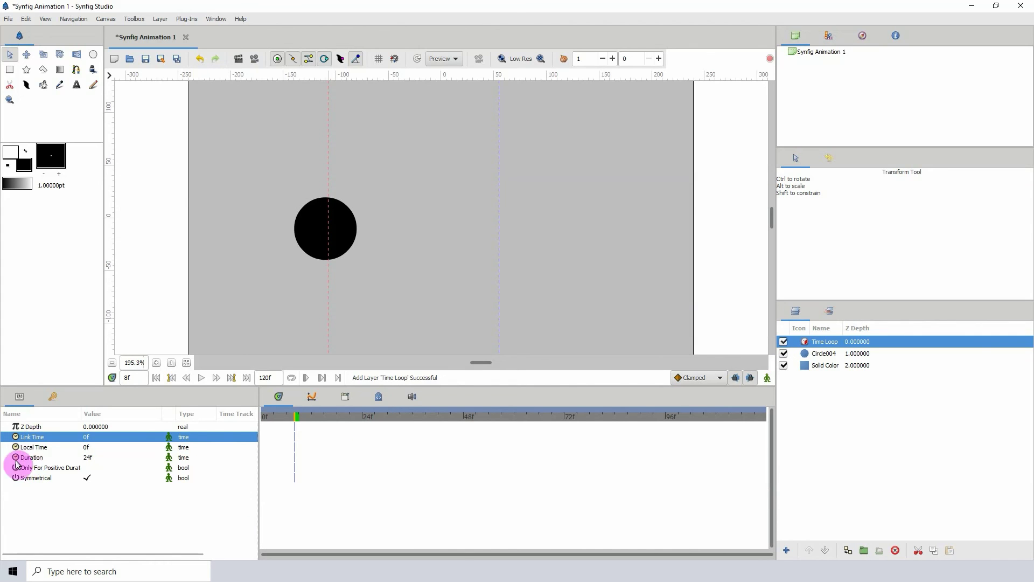